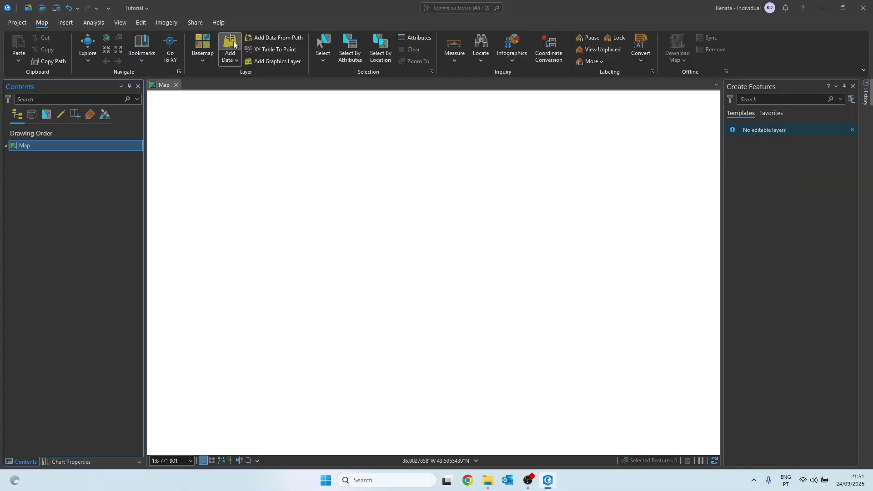
pyautogui.click(233, 40)
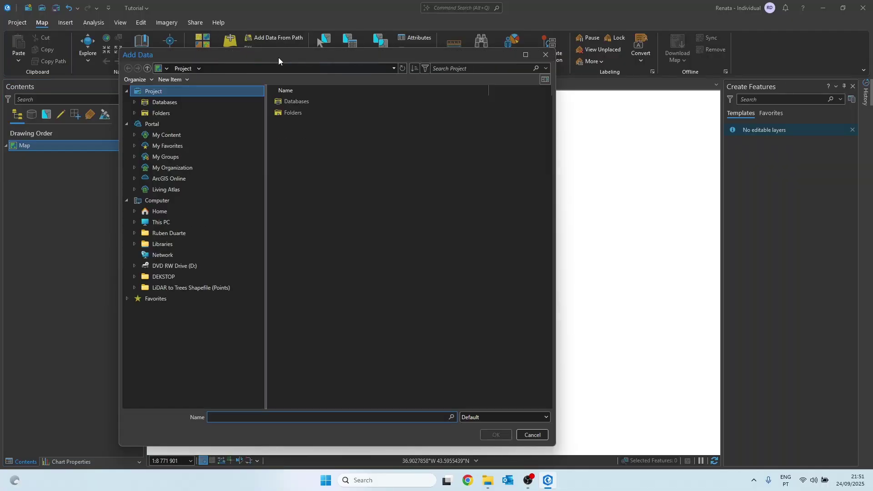
pyautogui.moveTo(279, 58); pyautogui.dragTo(392, 40)
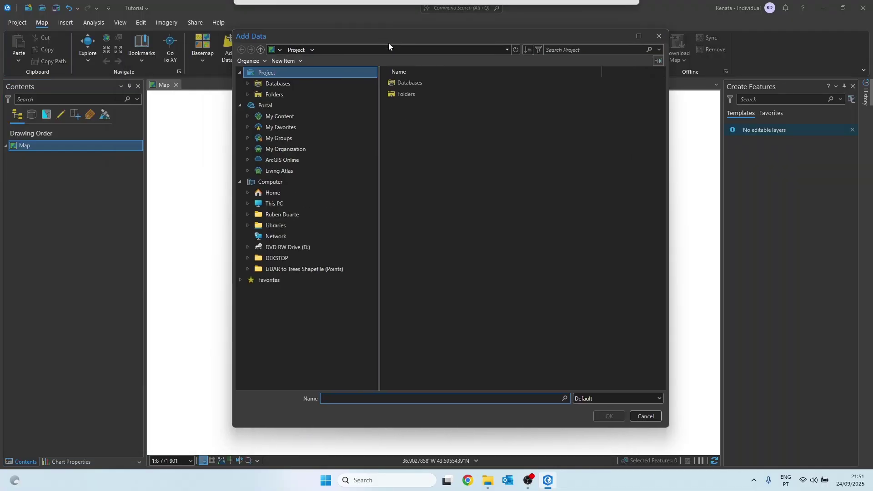
pyautogui.click(286, 94)
pyautogui.doubleClick(399, 94)
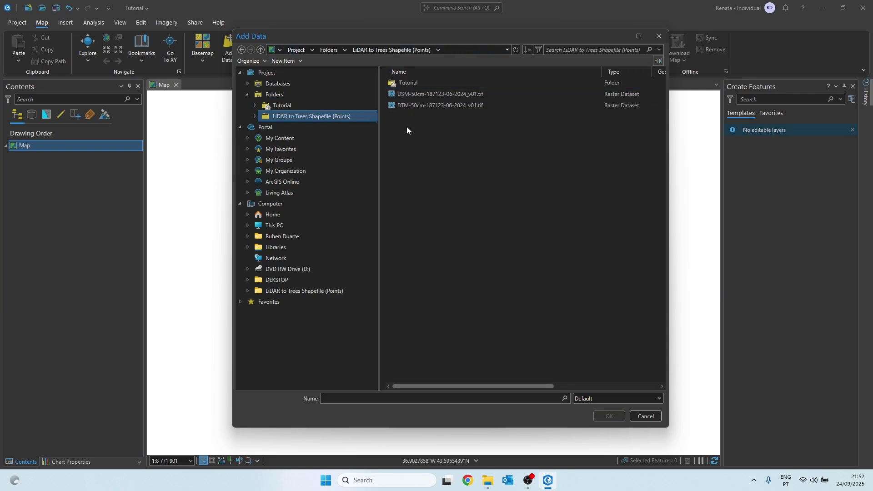
pyautogui.click(416, 97)
pyautogui.keyDown('shift'); pyautogui.click(424, 109); pyautogui.keyUp('shift')
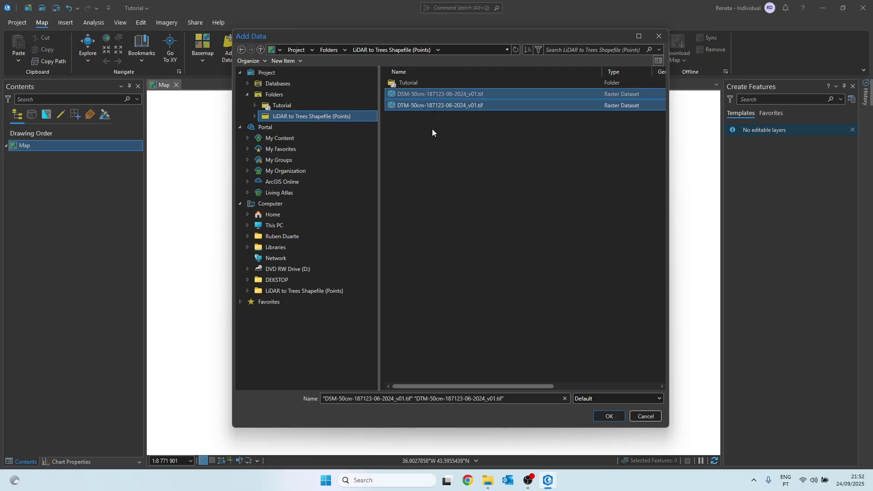
pyautogui.click(609, 417)
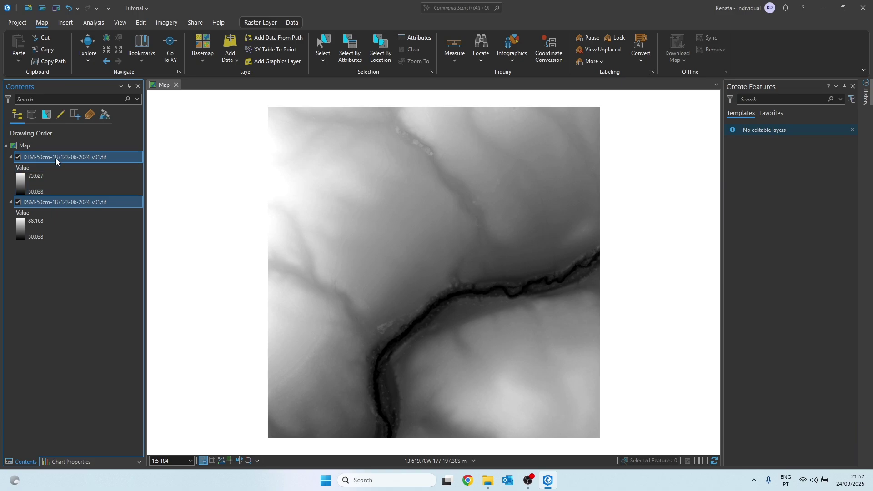
# Step: Compare the DTM and DSM rasters by temporarily hiding the DTM layer, and restore its visibility
pyautogui.click(55, 157)
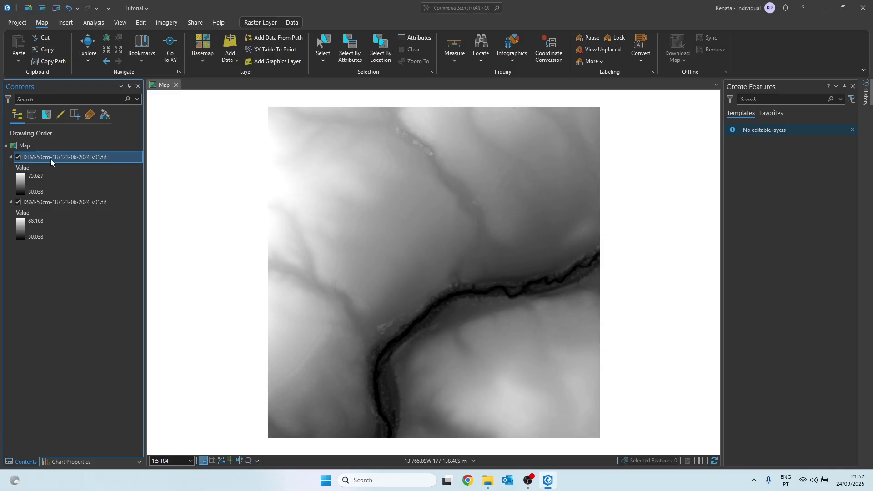
pyautogui.click(18, 158)
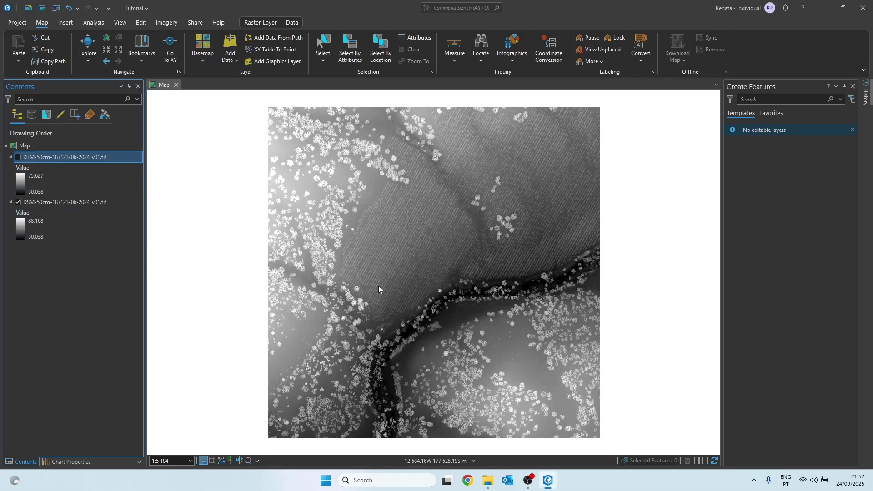
pyautogui.click(38, 205)
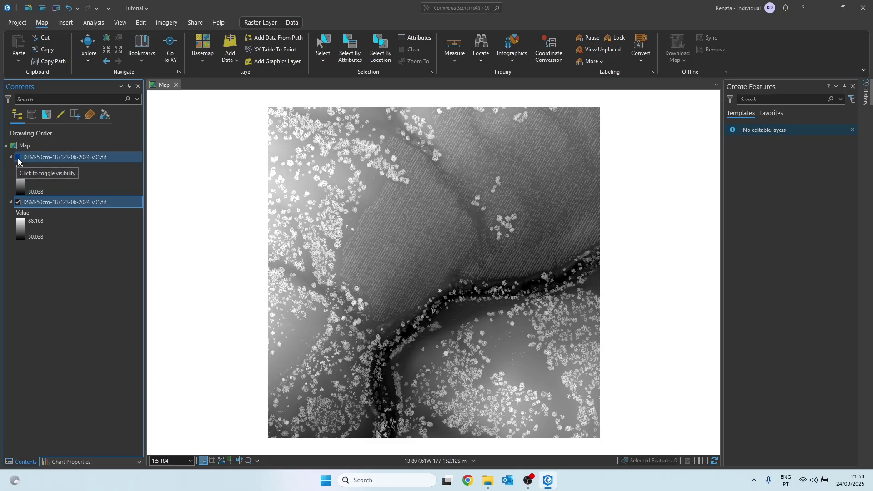
pyautogui.click(17, 159)
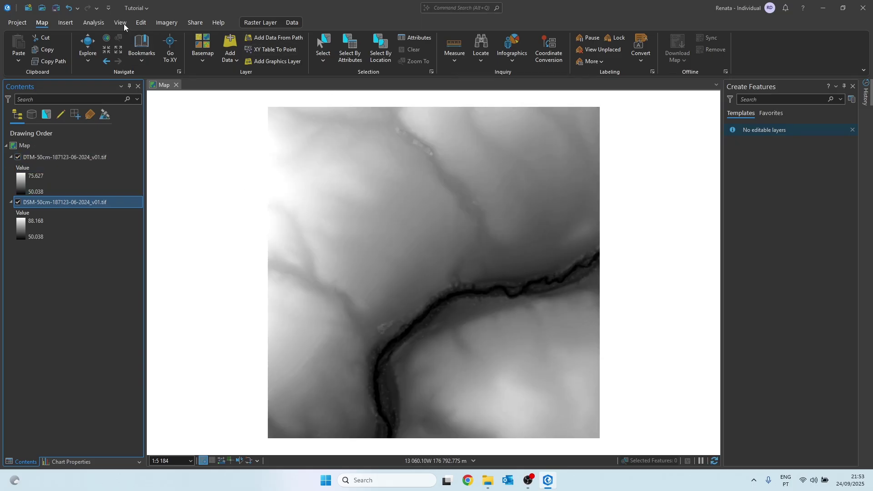
# Step: Find and open the Raster Calculator geoprocessing tool from Image Analyst Tools, closing the Create Features pane
pyautogui.click(100, 24)
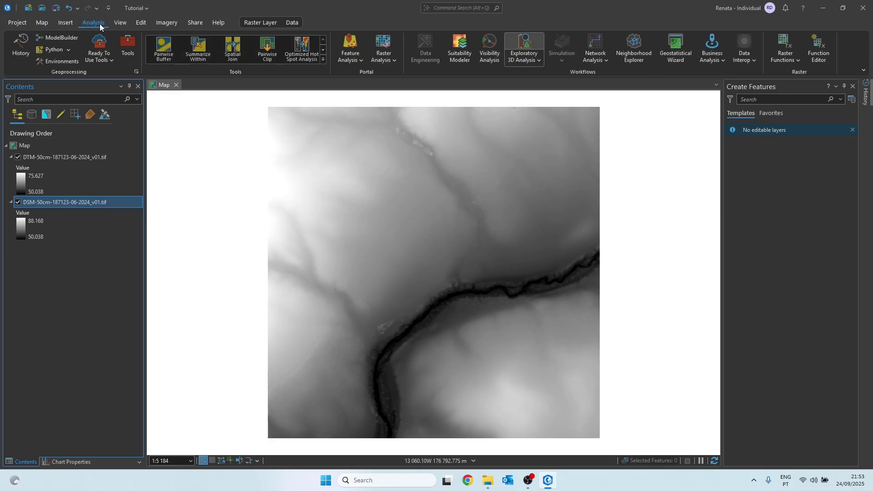
pyautogui.click(122, 45)
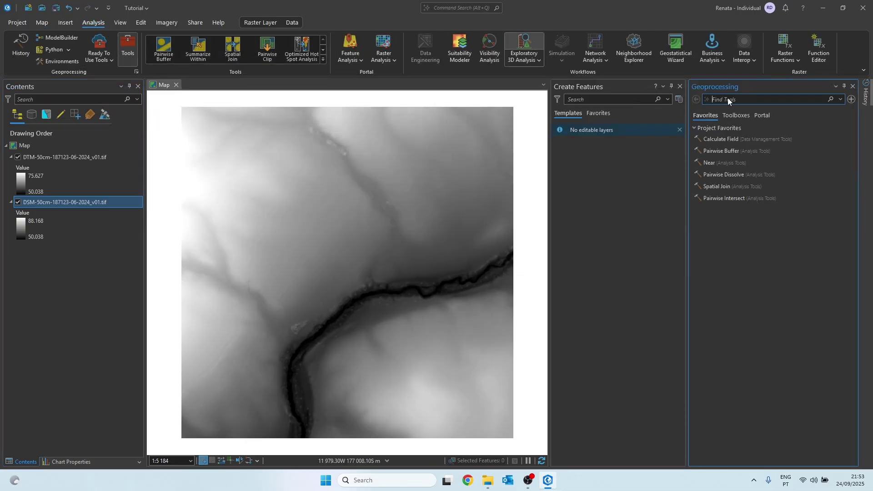
pyautogui.click(681, 87)
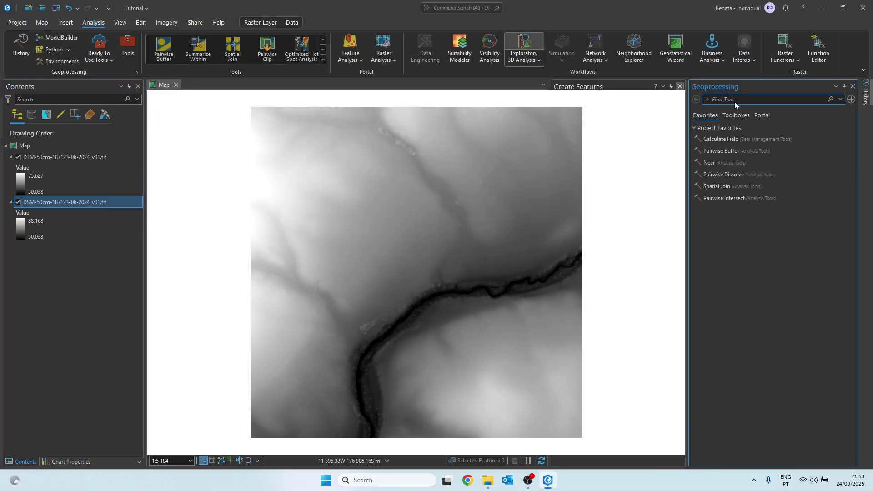
pyautogui.click(736, 100)
pyautogui.write('raste')
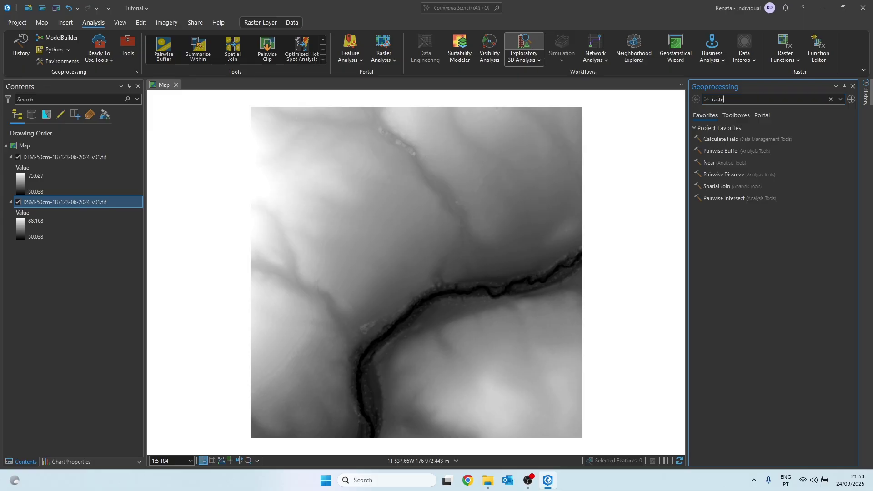
pyautogui.write('r calc')
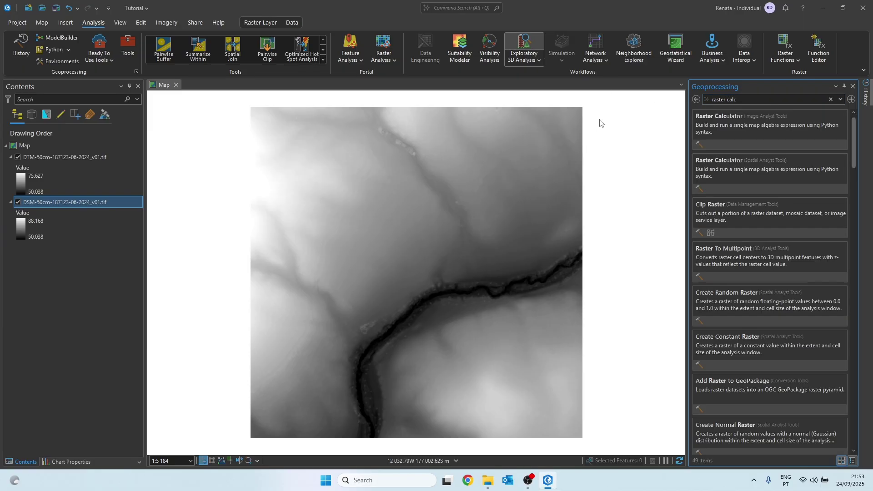
pyautogui.click(729, 136)
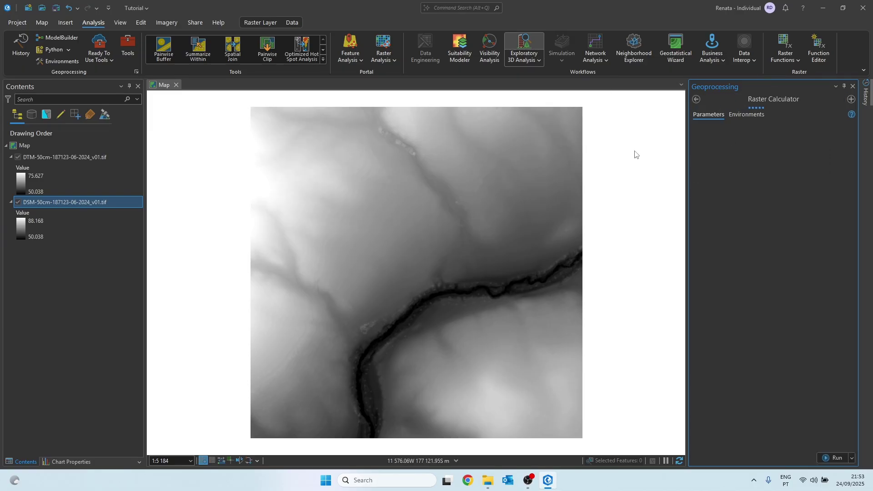
# Step: Build a map algebra expression that subtracts the DTM raster from the DSM raster
pyautogui.click(102, 157)
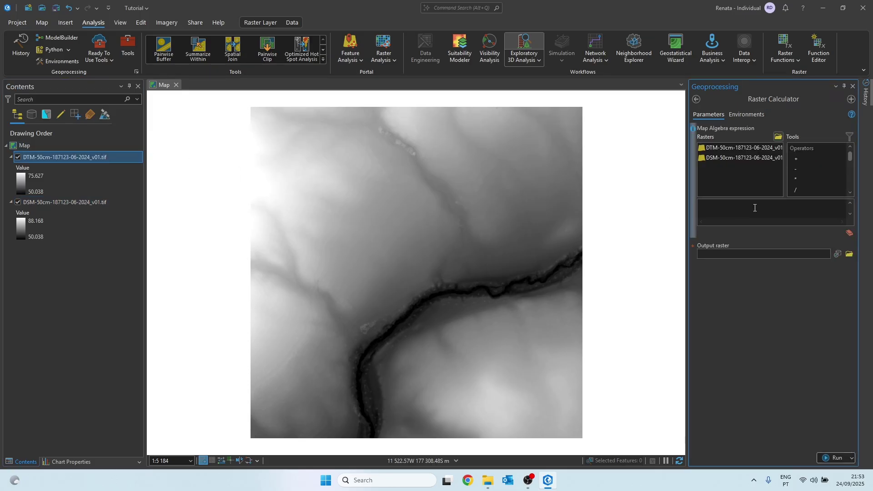
pyautogui.doubleClick(725, 158)
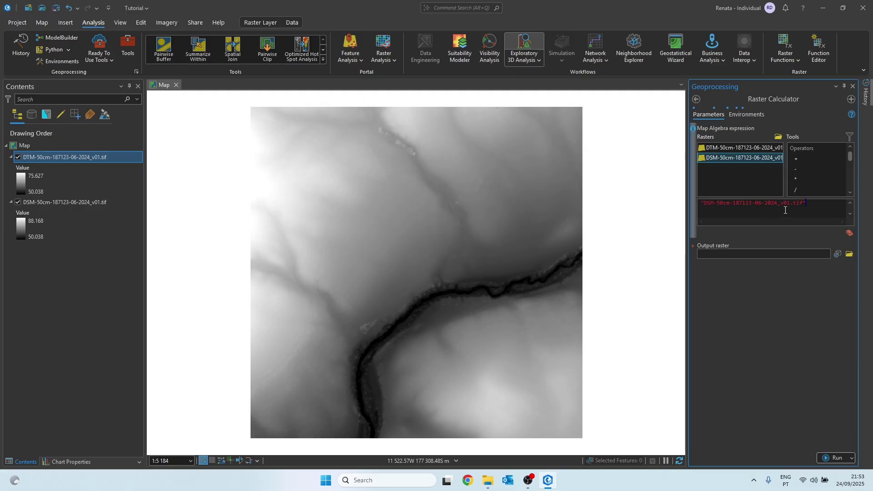
pyautogui.write('-')
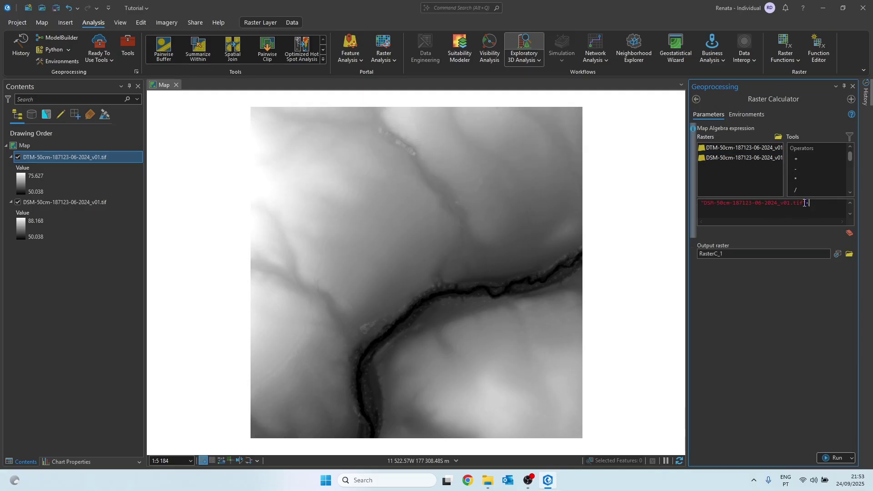
pyautogui.doubleClick(714, 148)
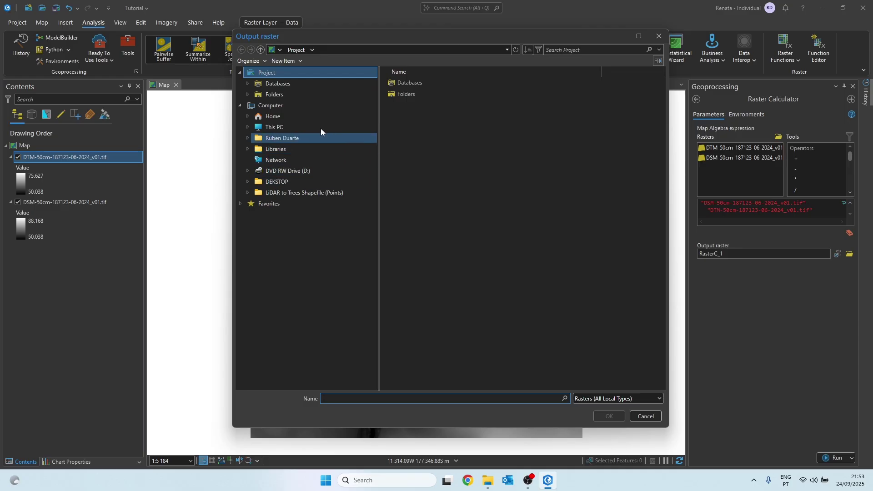
# Step: Set the output raster to nMDS in the LiDAR to Trees Shapefile (Points) folder and run the calculation
pyautogui.click(285, 93)
pyautogui.click(424, 95)
pyautogui.doubleClick(424, 95)
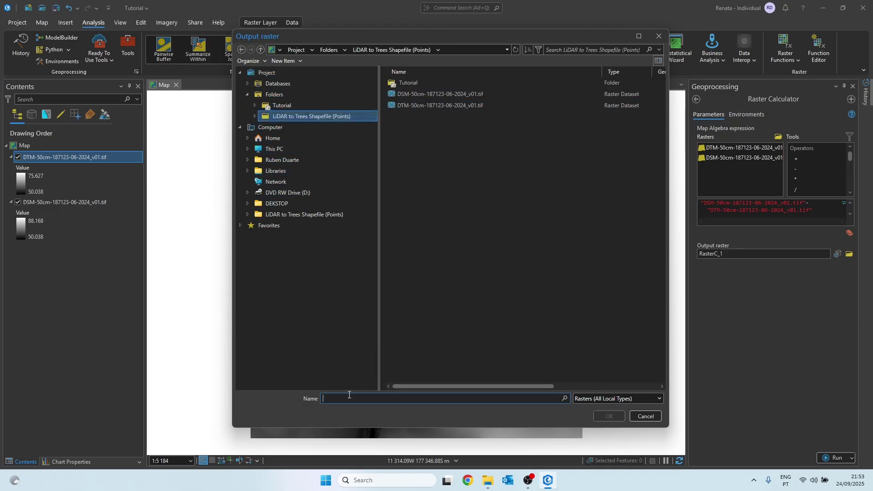
pyautogui.write('nMDS')
pyautogui.click(622, 419)
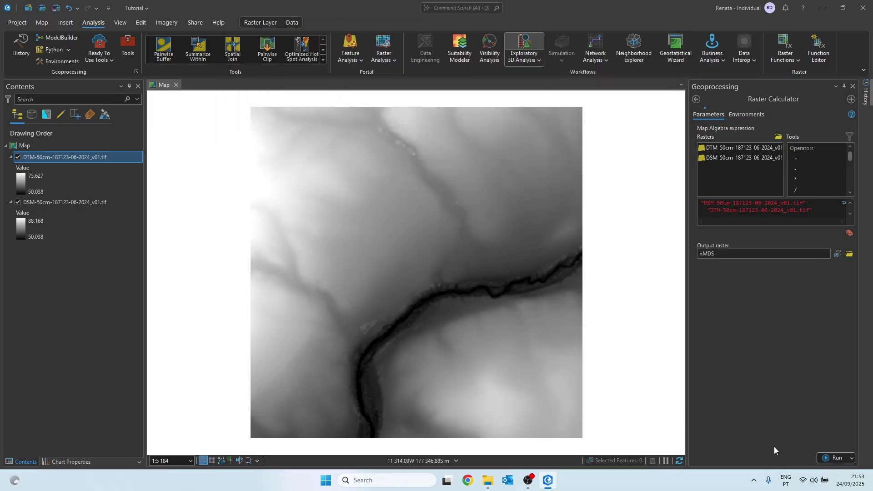
pyautogui.click(831, 461)
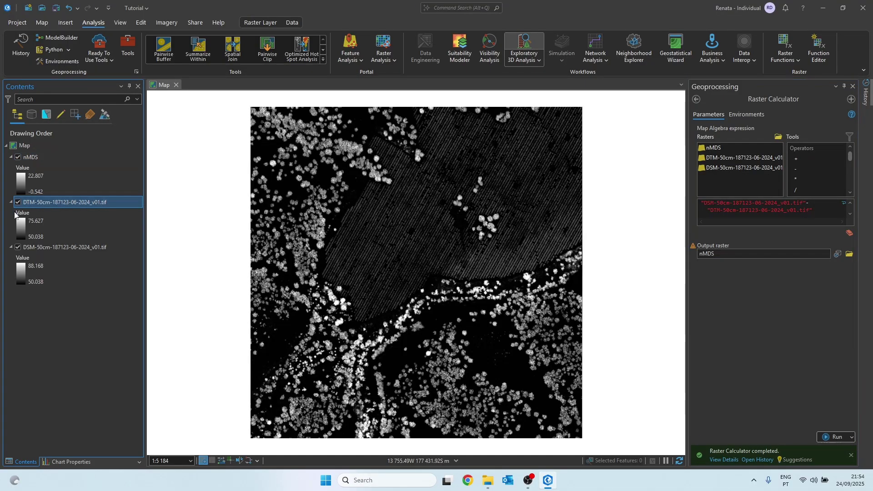
# Step: Hide the DSM and DTM layers and symbolize nMDS with the red-yellow-green color scheme, inverted
pyautogui.click(19, 248)
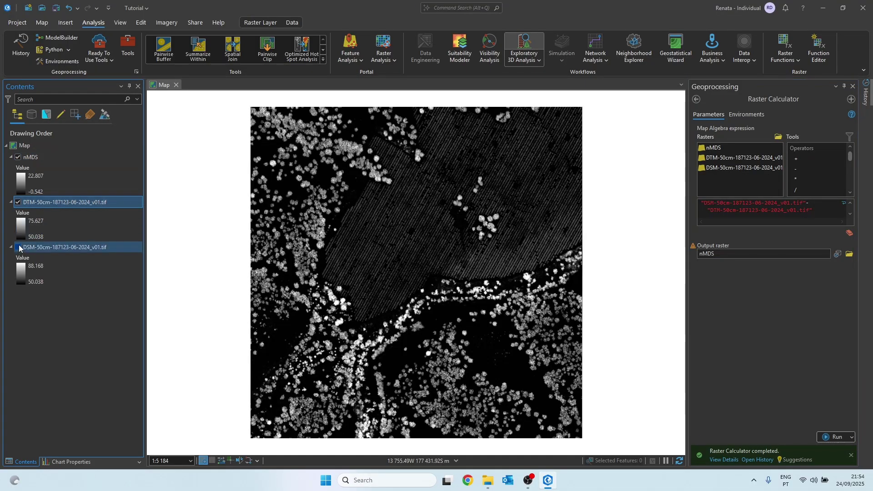
pyautogui.click(19, 202)
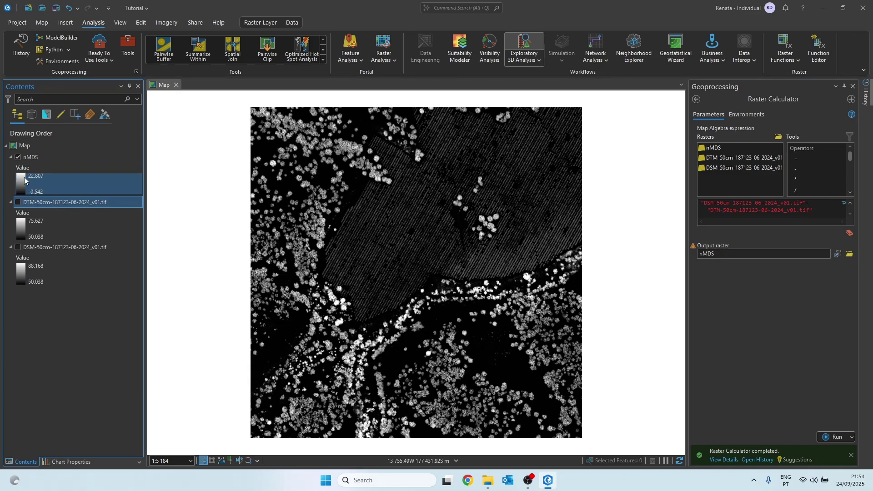
pyautogui.click(21, 184)
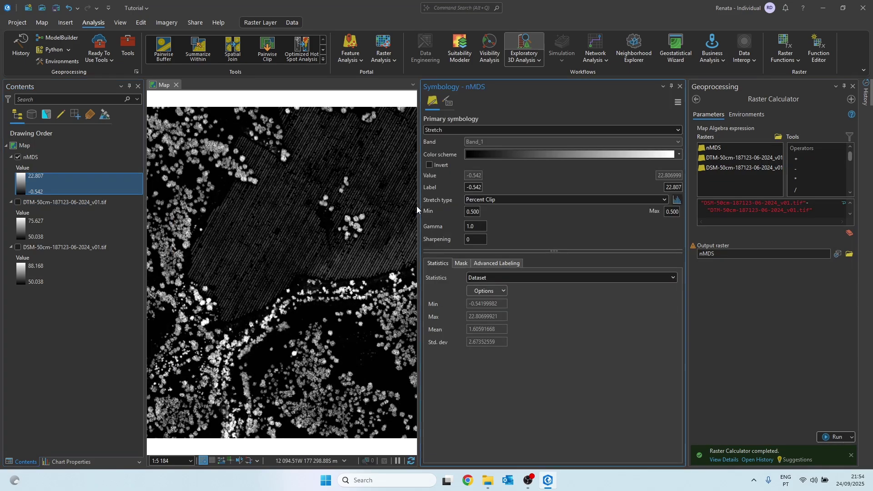
pyautogui.click(487, 153)
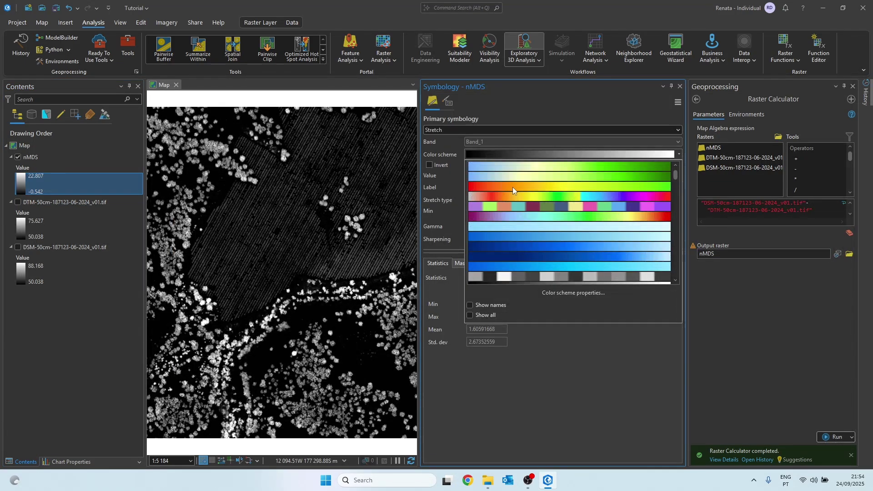
pyautogui.click(513, 187)
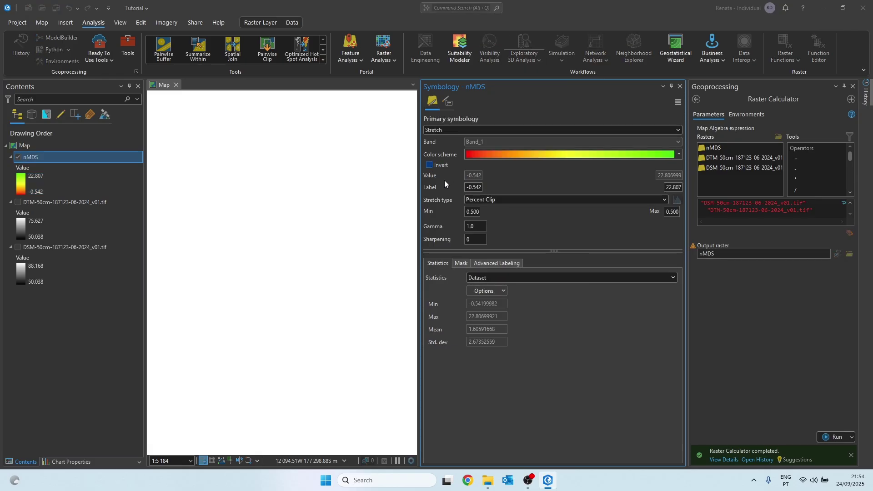
pyautogui.click(429, 165)
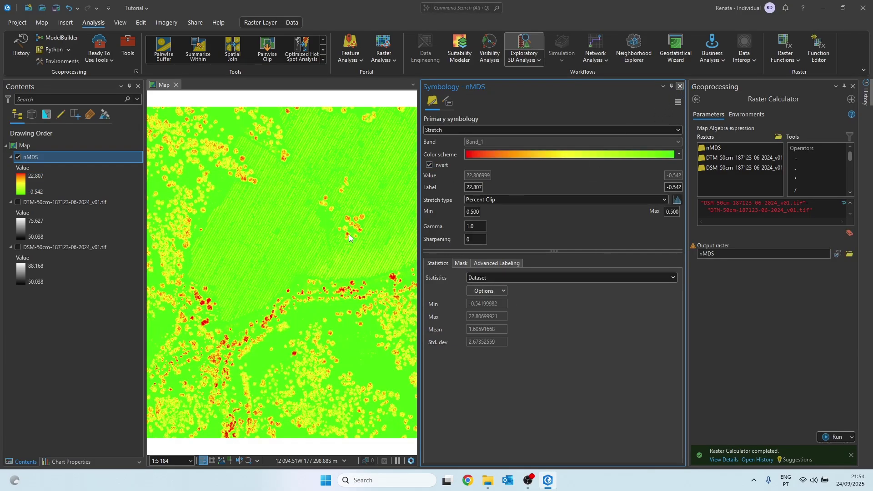
pyautogui.click(681, 87)
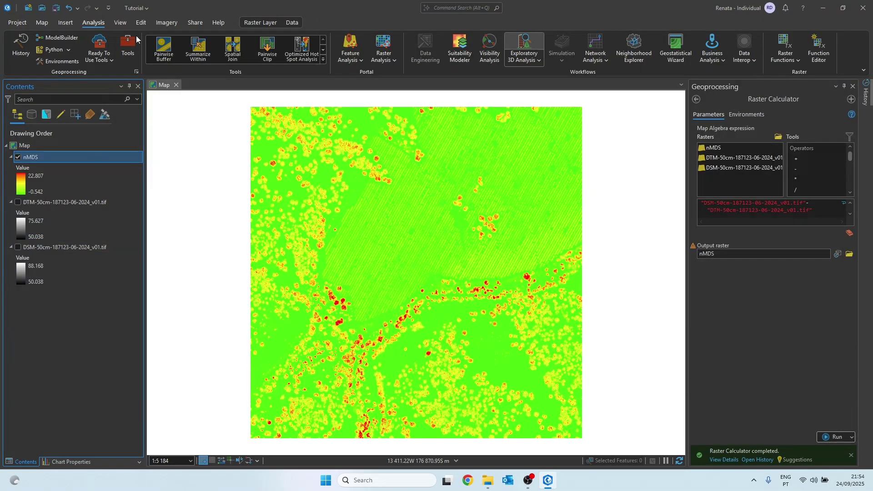
# Step: Add the Imagery basemap beneath the raster layers
pyautogui.click(42, 23)
pyautogui.click(202, 50)
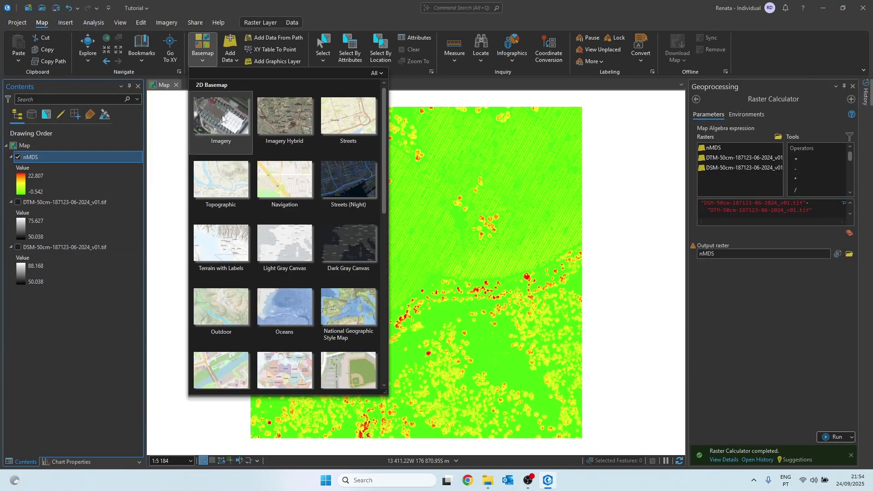
pyautogui.click(223, 117)
# Step: Examine the trees and vegetation on the satellite imagery with nMDS temporarily hidden, and show the nMDS layer again
pyautogui.click(18, 157)
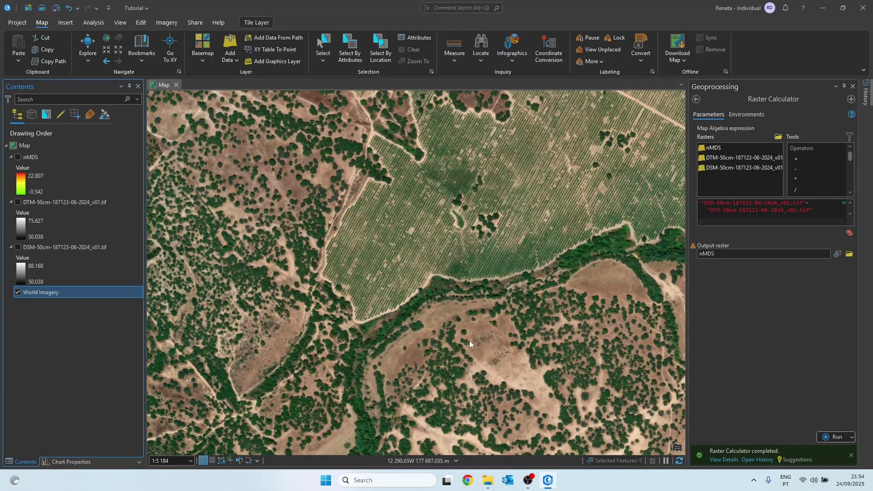
pyautogui.scroll(5, 577, 269)
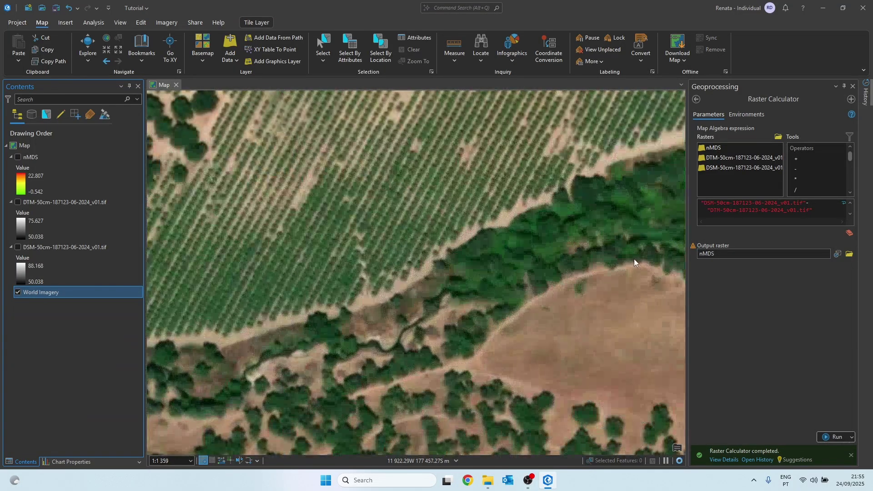
pyautogui.click(446, 321)
pyautogui.scroll(-3, 436, 291)
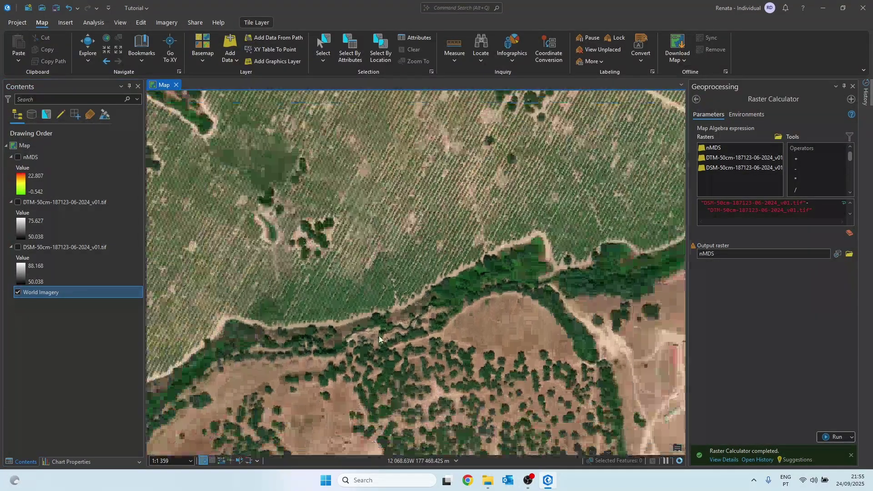
pyautogui.scroll(-1, 571, 273)
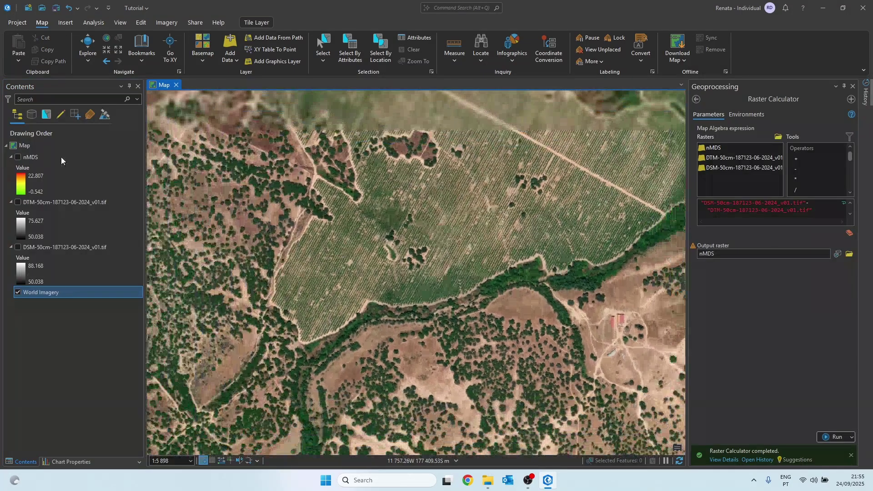
pyautogui.click(18, 157)
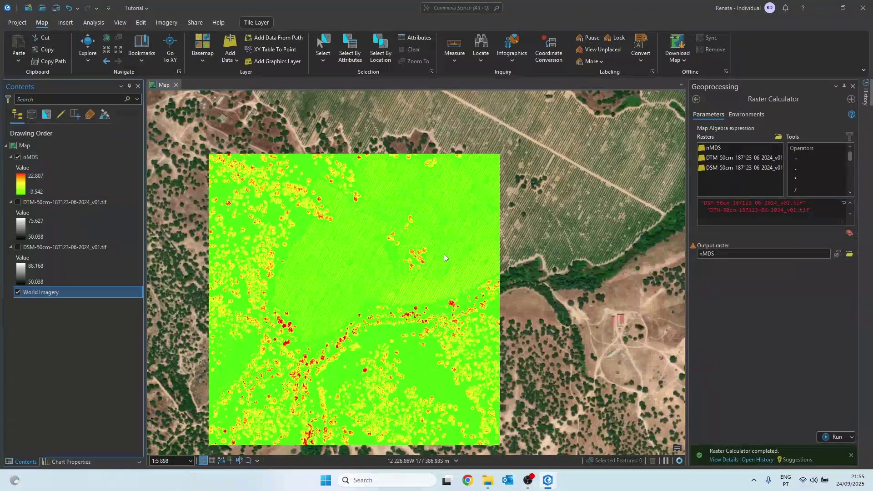
# Step: Compare nMDS with the imagery beneath by swiping the nMDS layer across the map
pyautogui.scroll(1, 417, 218)
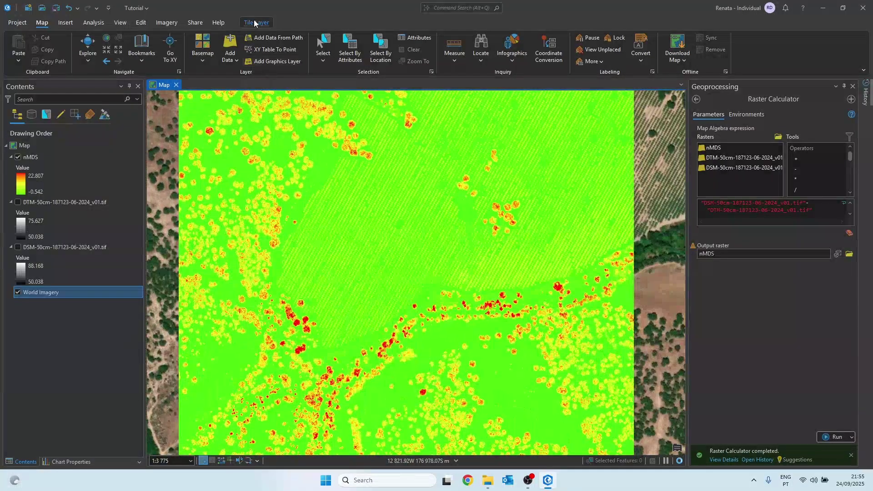
pyautogui.click(256, 22)
pyautogui.click(31, 157)
pyautogui.moveTo(487, 285); pyautogui.dragTo(469, 91)
pyautogui.scroll(-2, 465, 177)
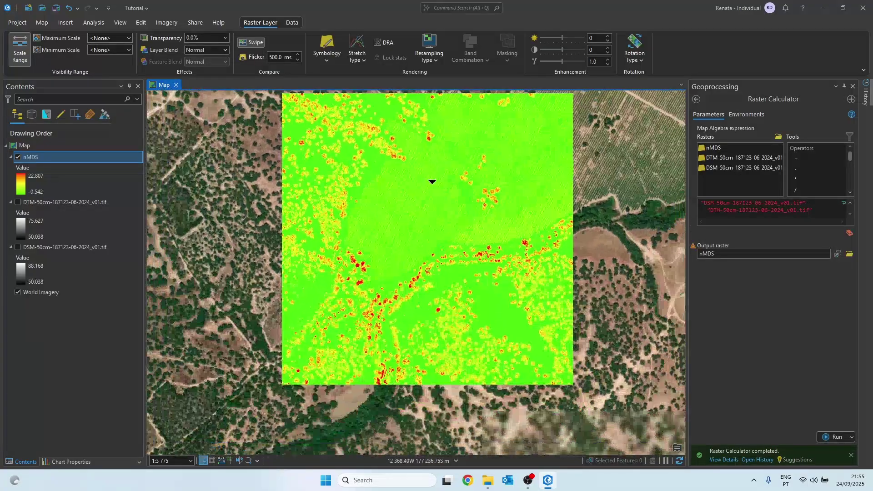
pyautogui.click(43, 21)
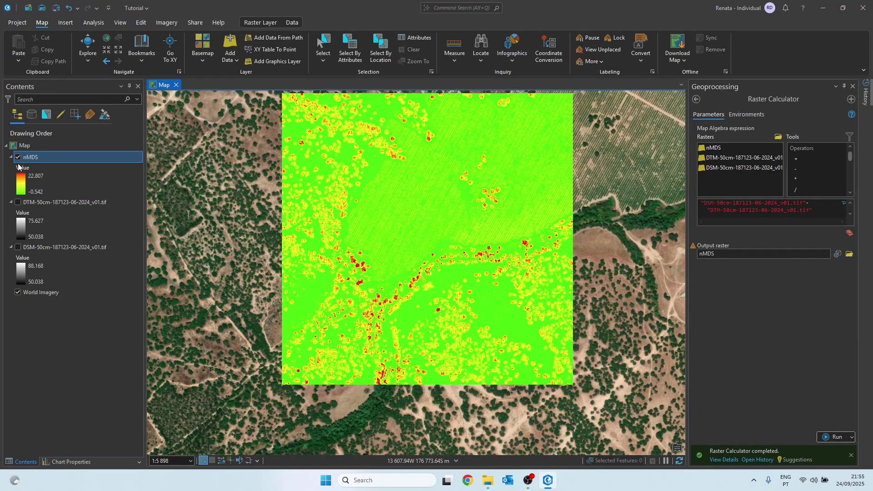
# Step: Open the Focal Statistics tool (Image Analyst) with nMDS as input raster and fs_5 as output in the LiDAR to Trees Shapefile (Points) folder
pyautogui.click(696, 100)
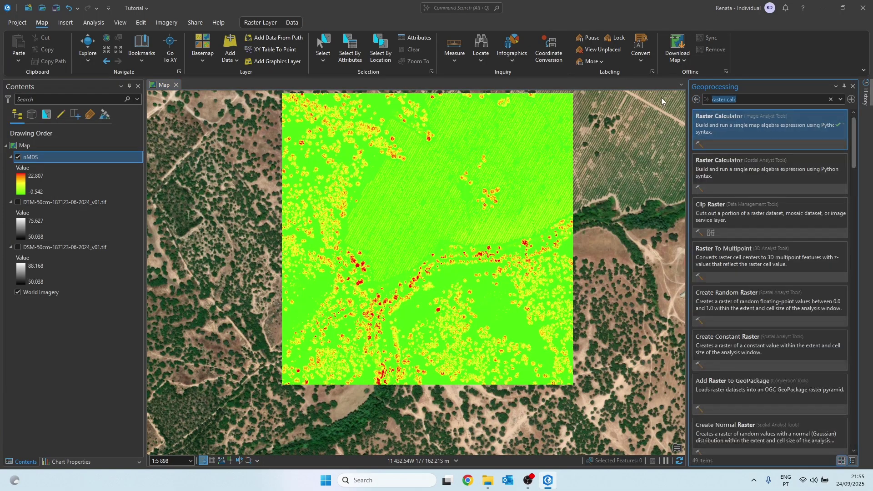
pyautogui.write('focal sta')
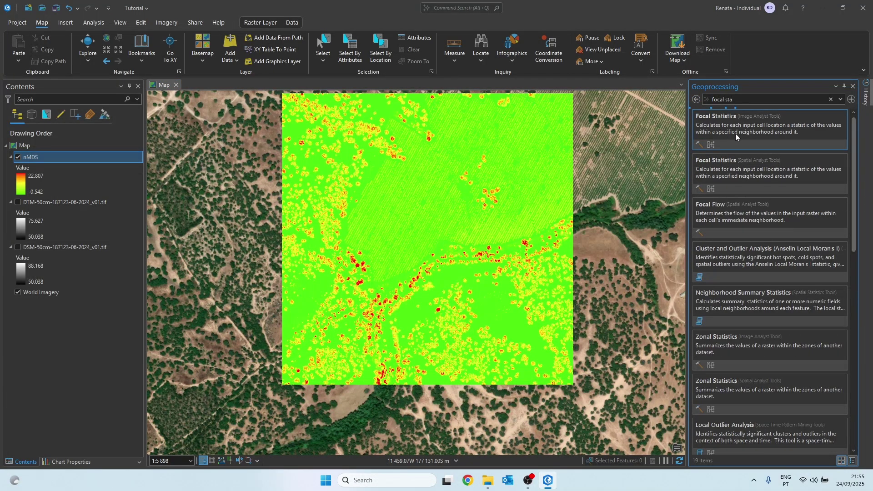
pyautogui.click(735, 133)
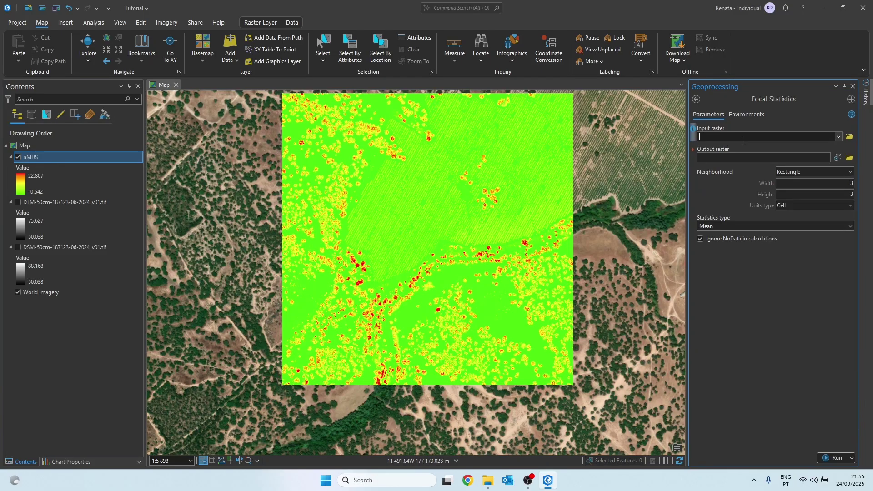
pyautogui.moveTo(27, 158); pyautogui.dragTo(721, 137)
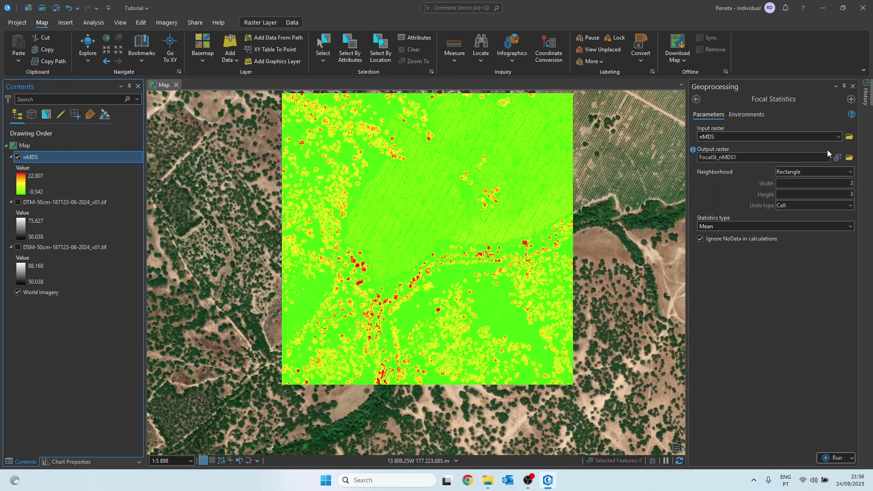
pyautogui.click(849, 158)
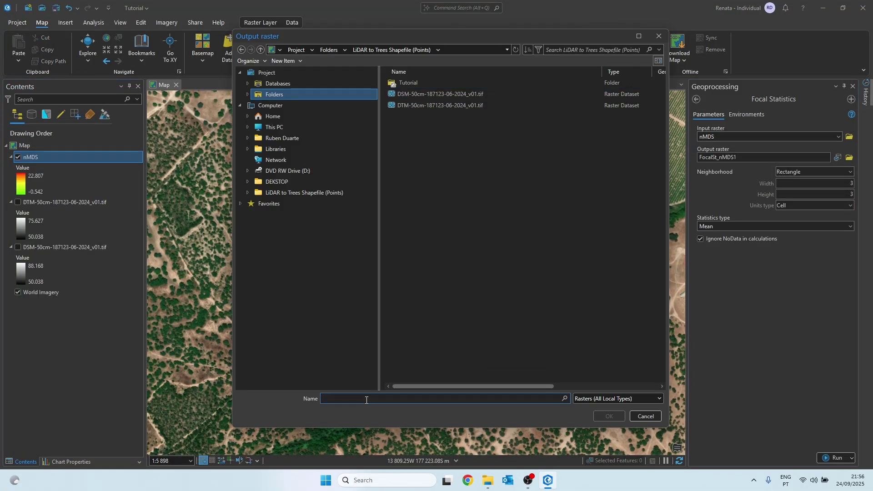
pyautogui.write('fs_5')
pyautogui.click(609, 417)
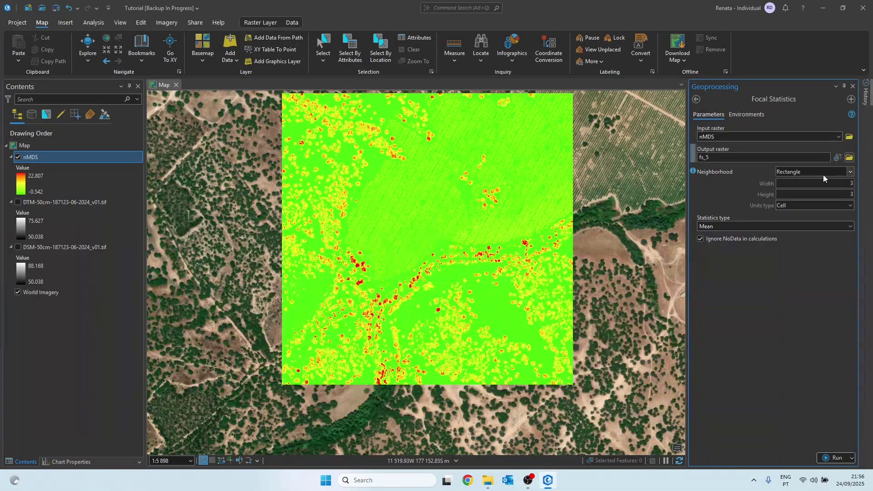
# Step: Set the rectangular neighborhood to 5 by 5 cells with the Maximum statistic and run Focal Statistics
pyautogui.click(840, 182)
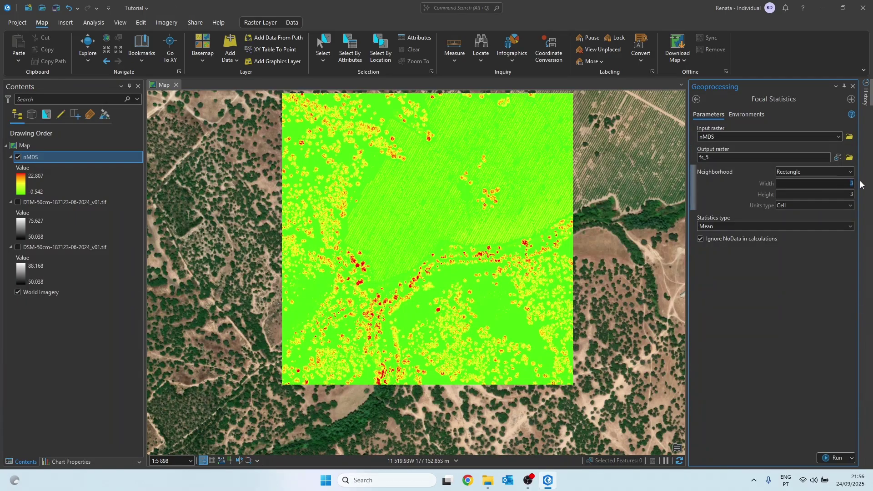
pyautogui.write('5')
pyautogui.press('Tab')
pyautogui.write('5')
pyautogui.click(839, 278)
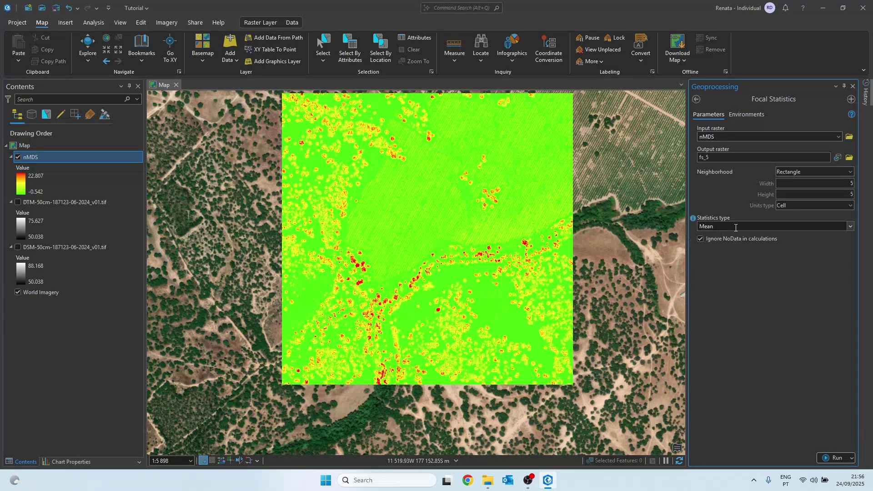
pyautogui.click(851, 227)
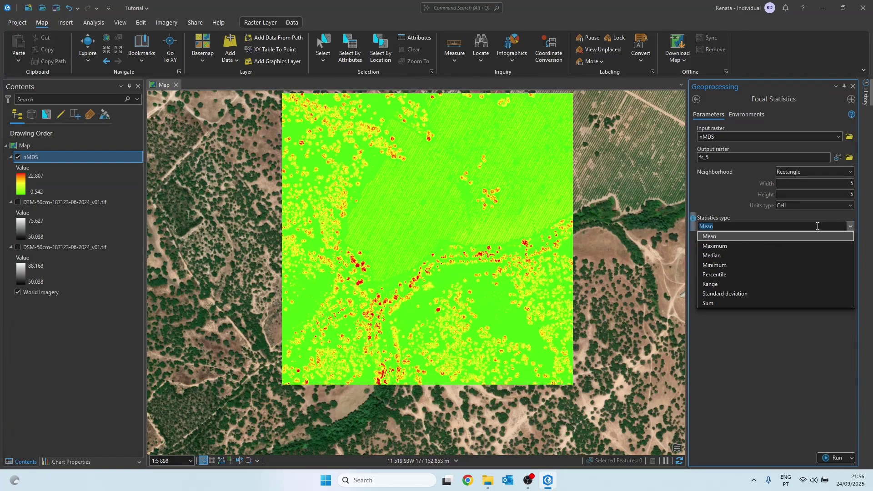
pyautogui.click(733, 246)
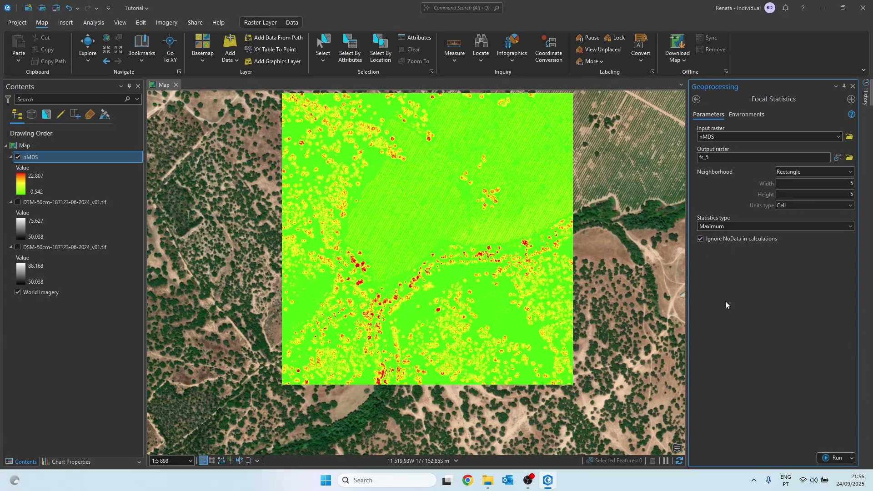
pyautogui.click(833, 458)
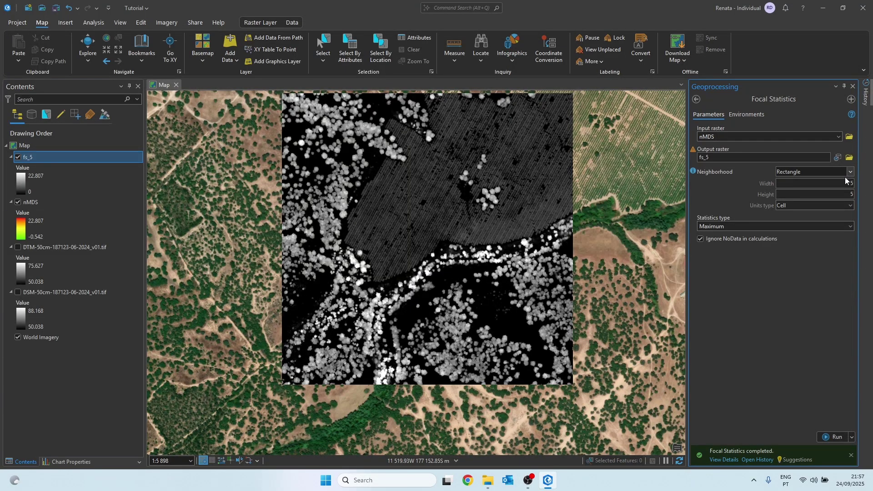
# Step: Run Focal Statistics on nMDS with a 10 by 10 cell neighborhood, saving the output as fs_10
pyautogui.press('Tab')
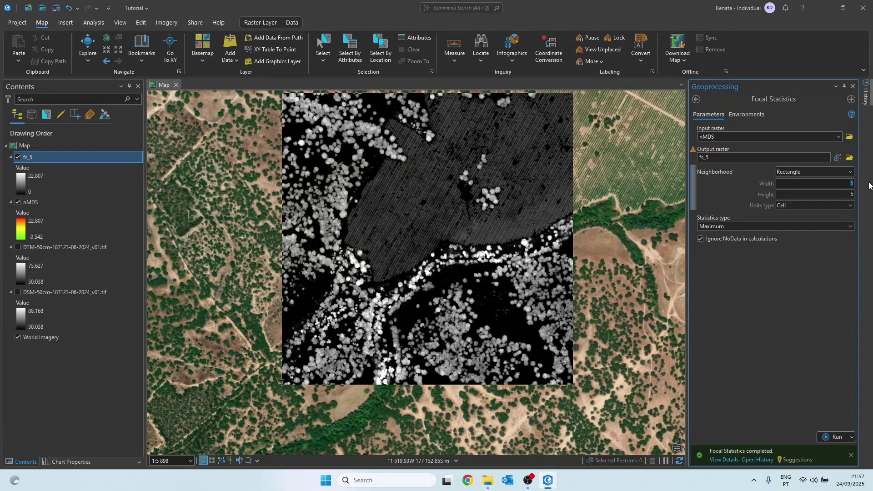
pyautogui.write('10')
pyautogui.click(711, 158)
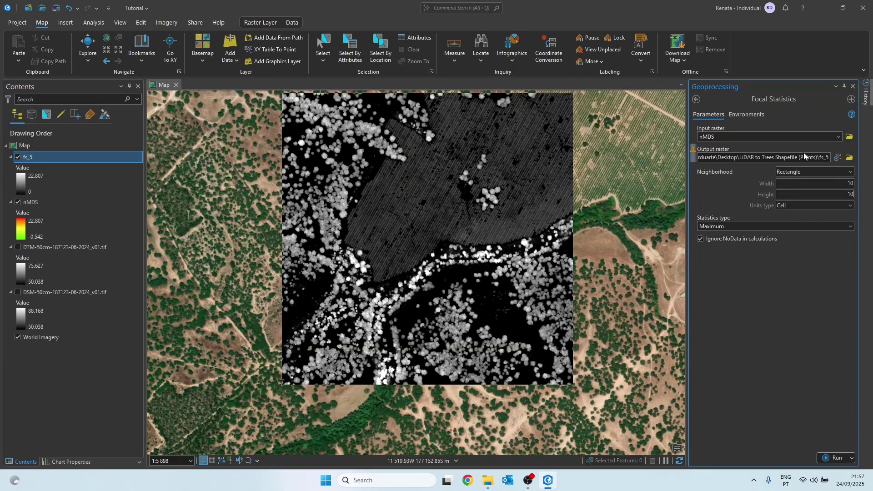
pyautogui.press('BackSpace')
pyautogui.write('10')
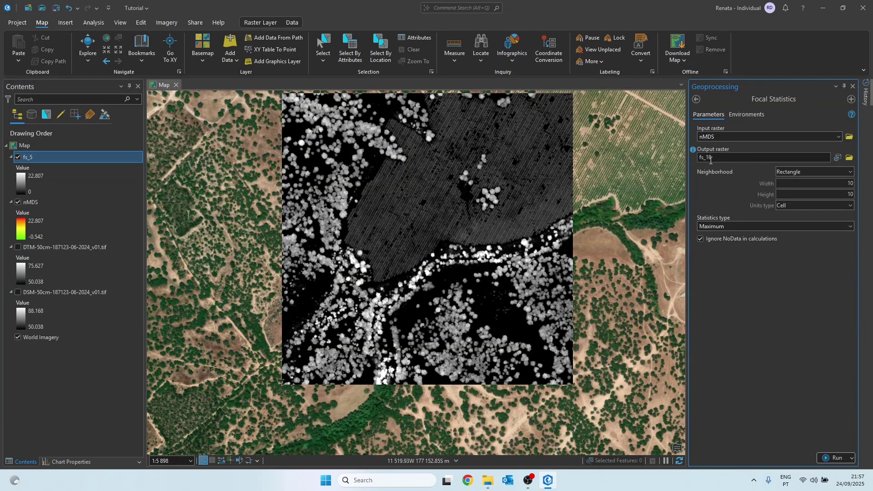
pyautogui.click(834, 458)
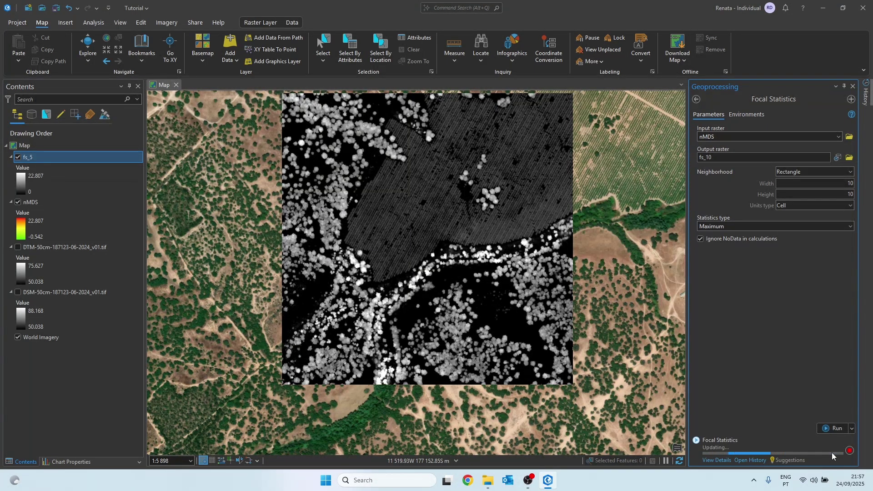
# Step: Run Focal Statistics on nMDS with a 20 by 20 cell neighborhood, saving the output as fs_20
pyautogui.doubleClick(849, 183)
pyautogui.write('20')
pyautogui.doubleClick(845, 193)
pyautogui.write('20')
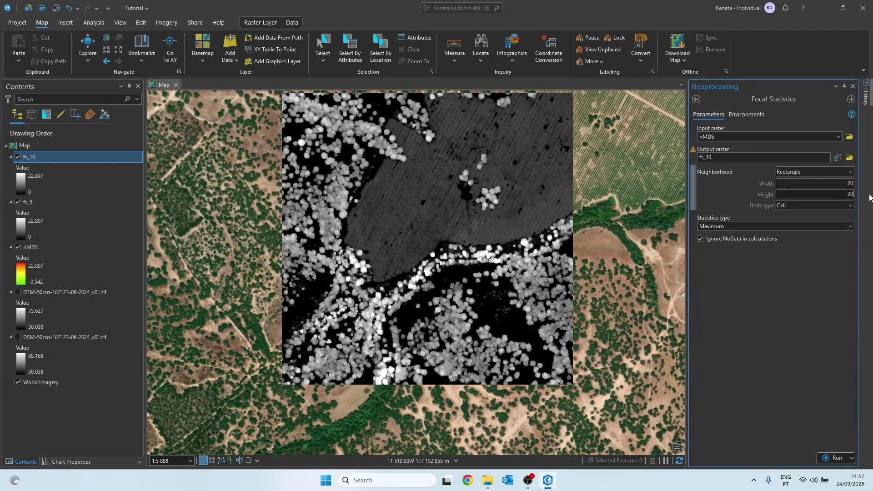
pyautogui.click(819, 157)
pyautogui.press('BackSpace')
pyautogui.press('BackSpace')
pyautogui.write('20')
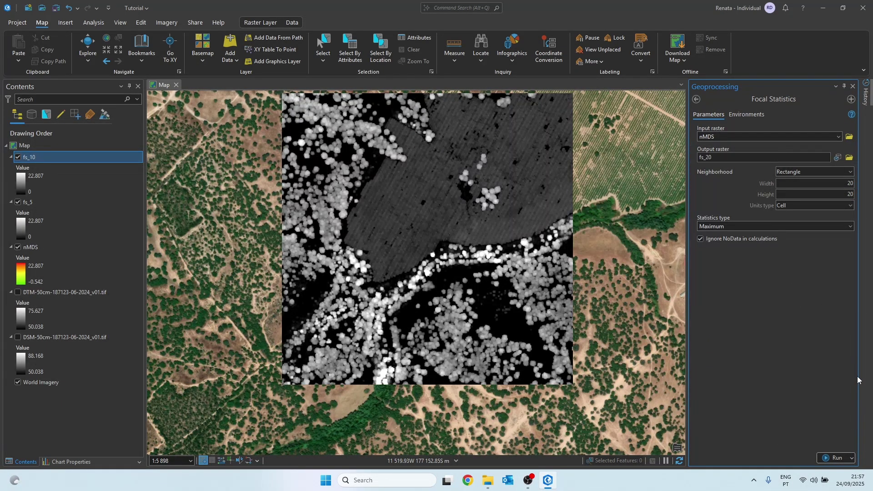
pyautogui.click(834, 458)
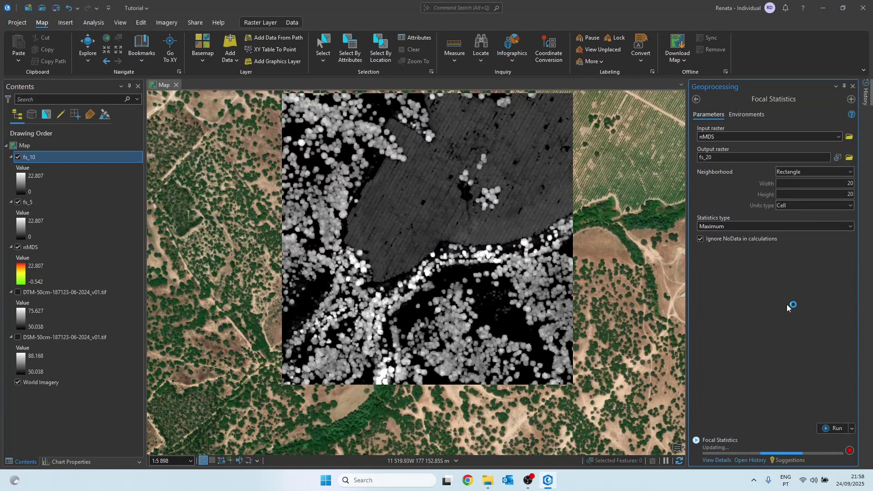
# Step: Run Focal Statistics on nMDS with a 30 by 30 cell neighborhood, saving the output as fs_30
pyautogui.doubleClick(842, 184)
pyautogui.write('30')
pyautogui.doubleClick(841, 194)
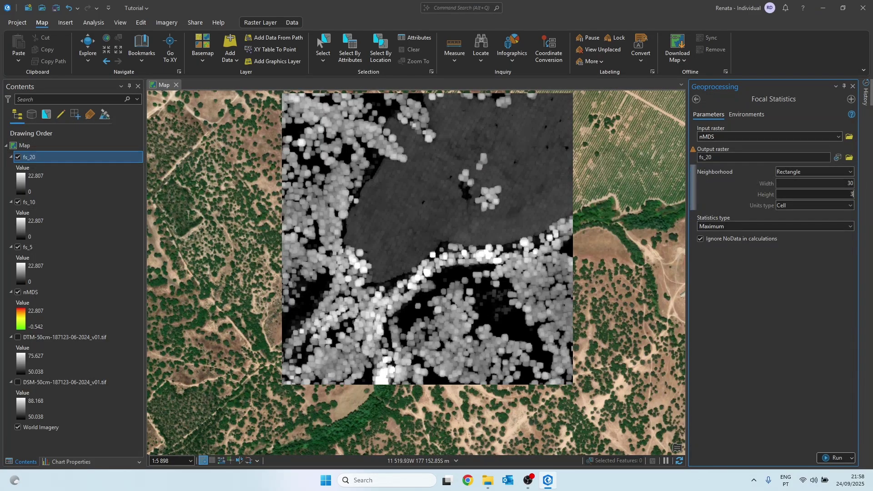
pyautogui.write('30')
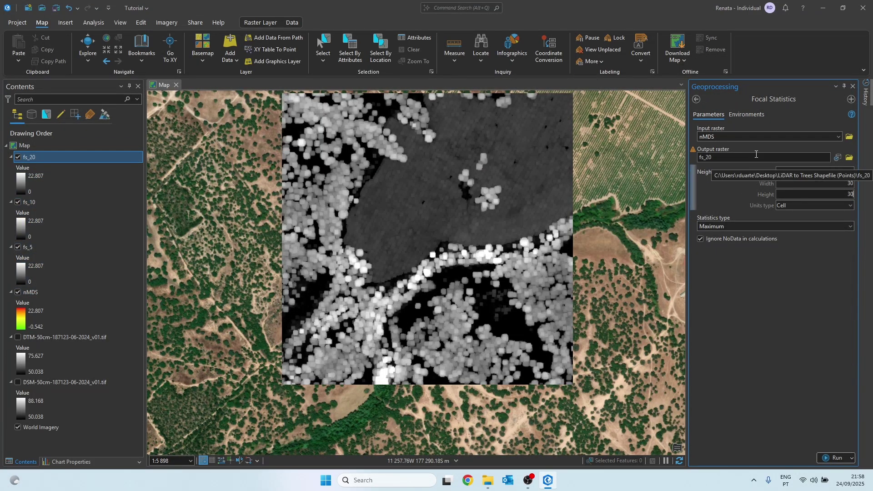
pyautogui.doubleClick(708, 157)
pyautogui.write('fs_30')
pyautogui.click(829, 461)
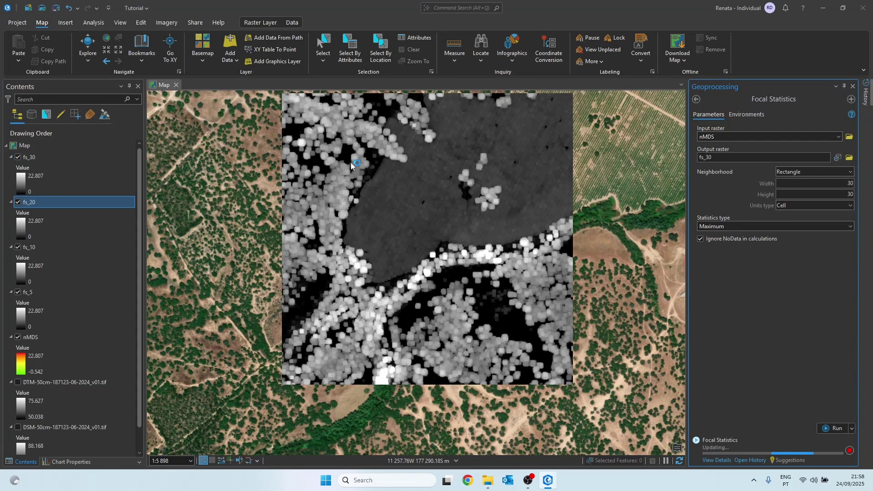
# Step: Compare the focal maximum rasters by hiding fs_30, fs_20 and fs_10 in turn and showing them again
pyautogui.click(18, 157)
pyautogui.click(18, 202)
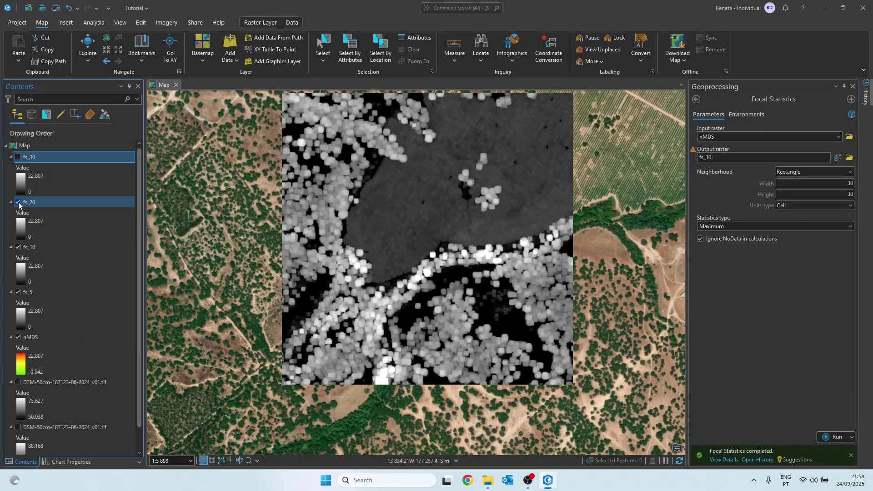
pyautogui.click(18, 248)
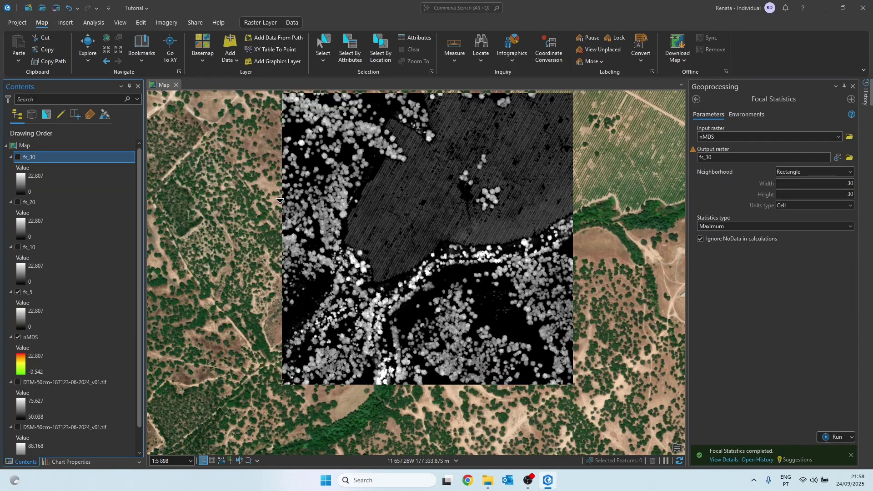
pyautogui.click(18, 248)
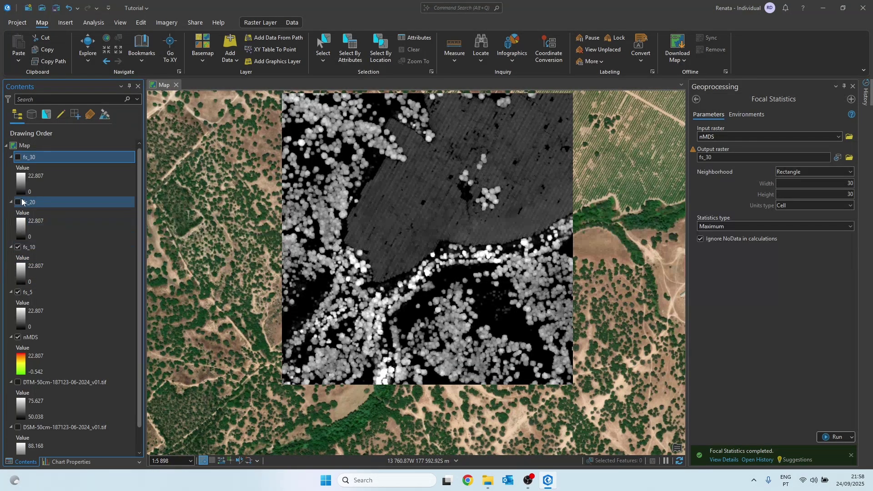
pyautogui.click(18, 202)
pyautogui.click(18, 157)
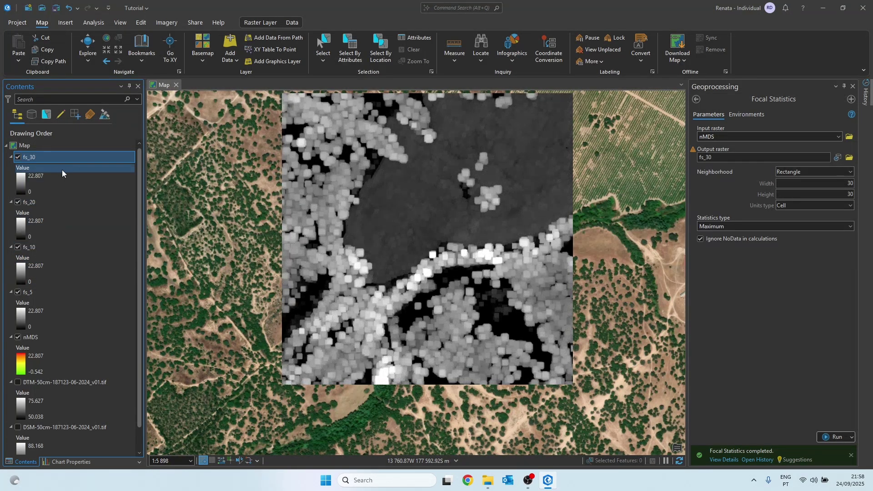
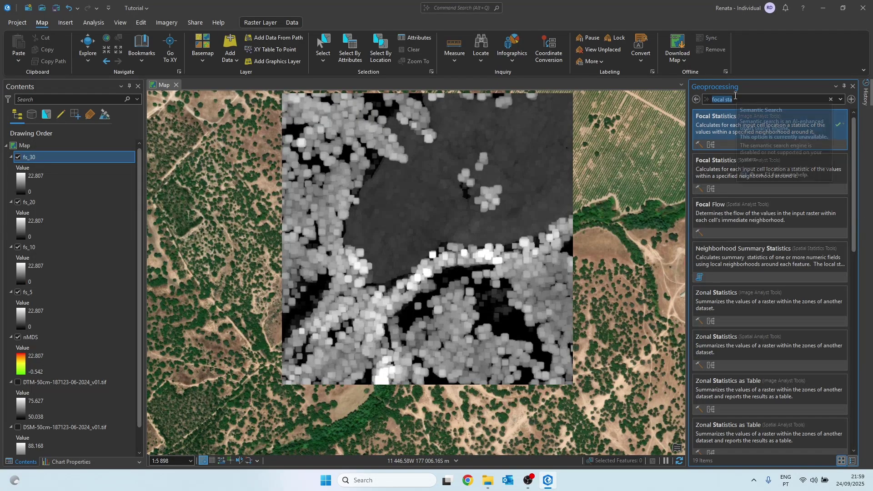
# Step: Open the Set Null tool and use fs_5 as its input conditional raster
pyautogui.write('set n')
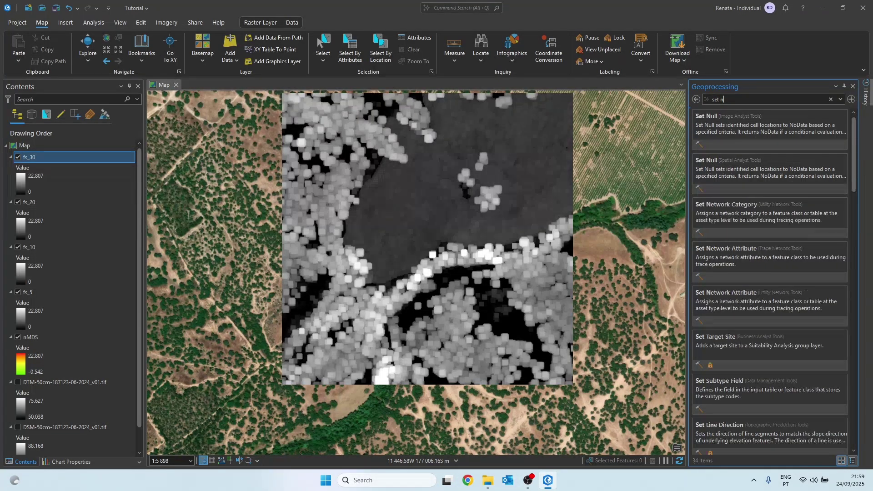
pyautogui.press('Return')
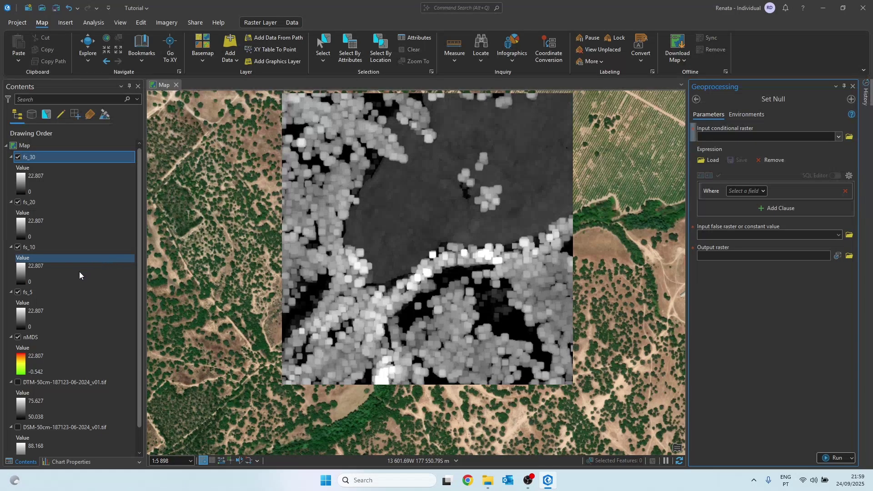
pyautogui.click(30, 293)
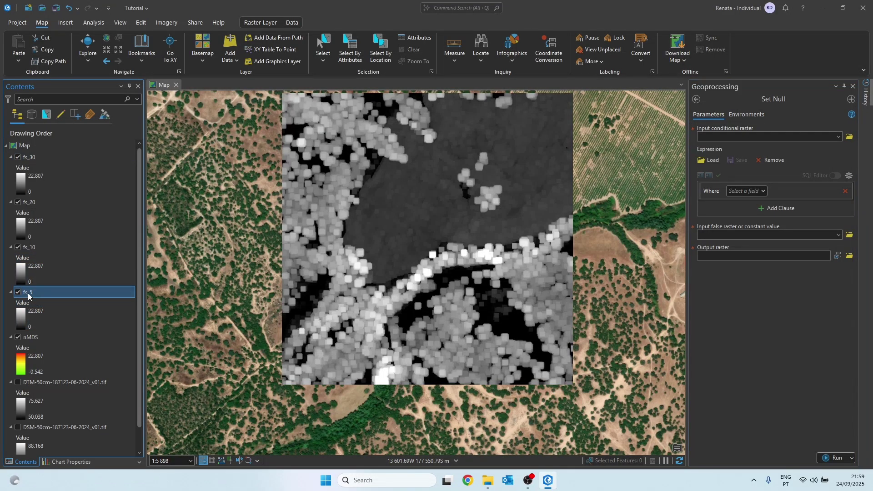
pyautogui.moveTo(32, 293); pyautogui.dragTo(737, 132)
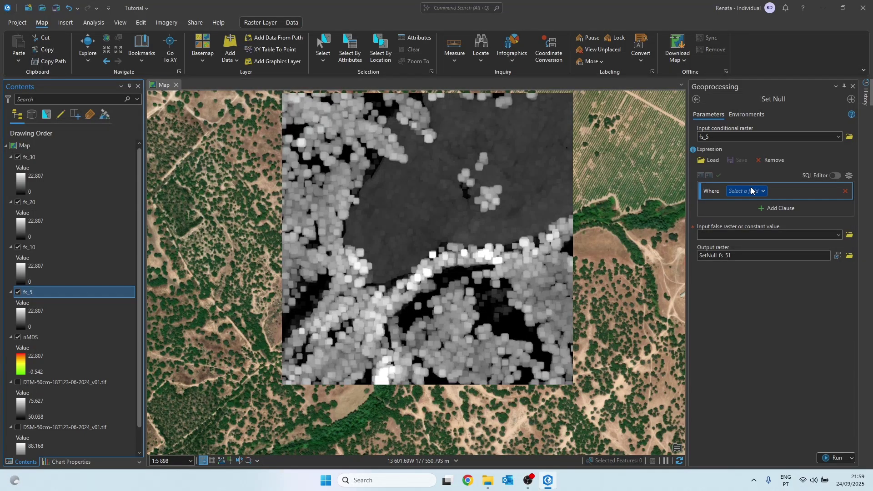
# Step: Set the Set Null expression for fs_5 to where VALUE is less than 2
pyautogui.click(752, 191)
pyautogui.click(755, 203)
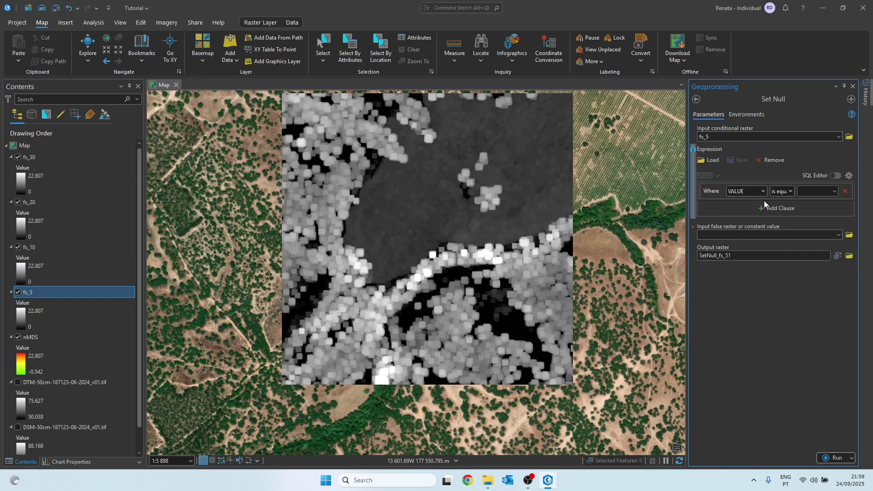
pyautogui.click(794, 191)
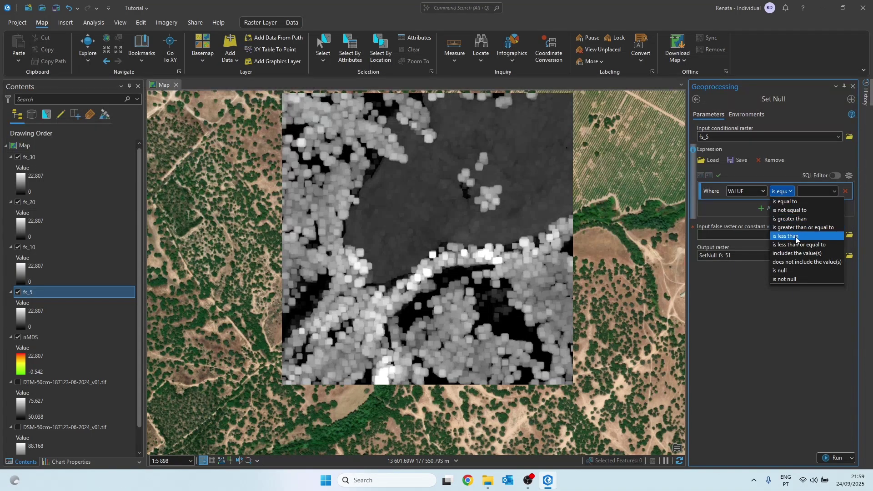
pyautogui.click(793, 236)
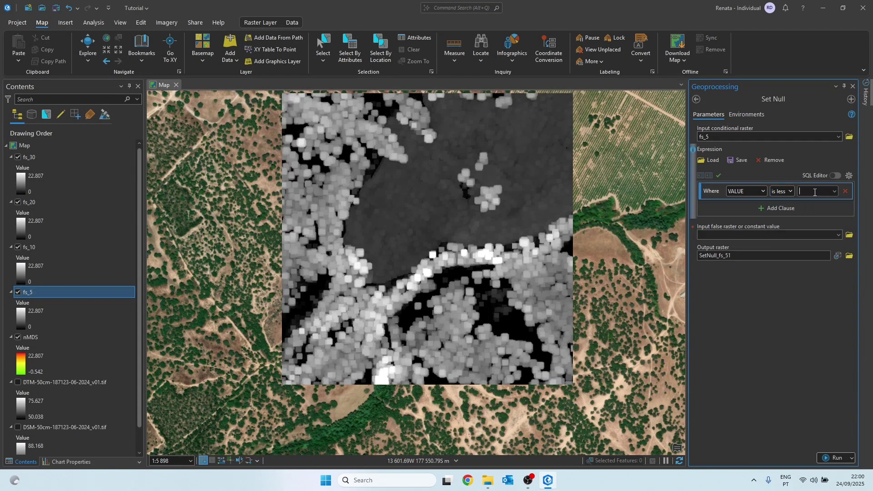
pyautogui.write('2')
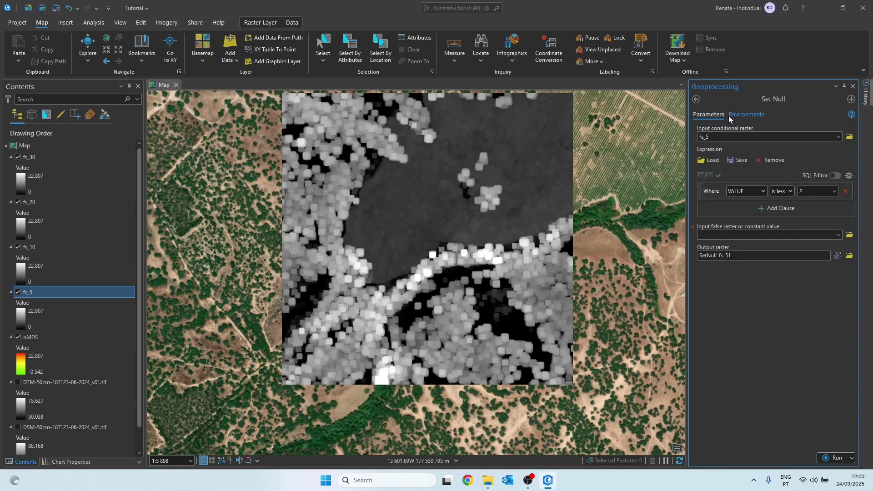
# Step: Use fs_5 as the false raster, save the output as sn_5, and run Set Null
pyautogui.click(839, 235)
pyautogui.click(721, 272)
pyautogui.click(849, 255)
pyautogui.write('sn_5')
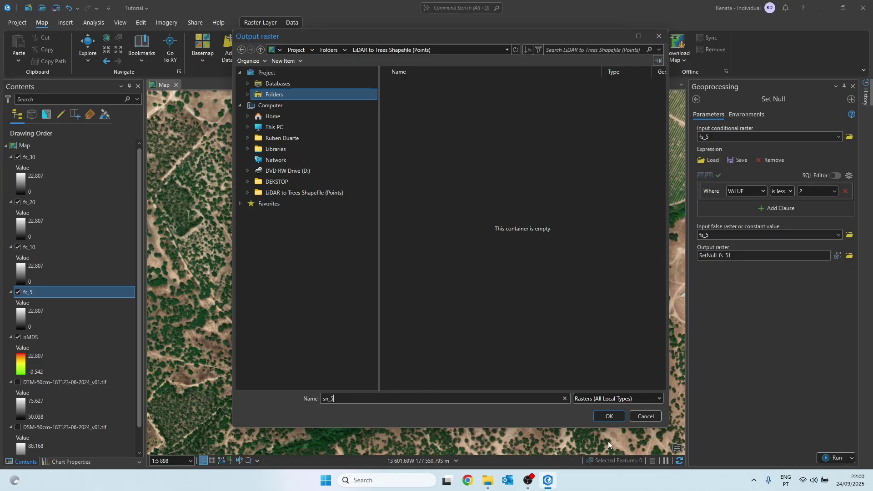
pyautogui.click(611, 417)
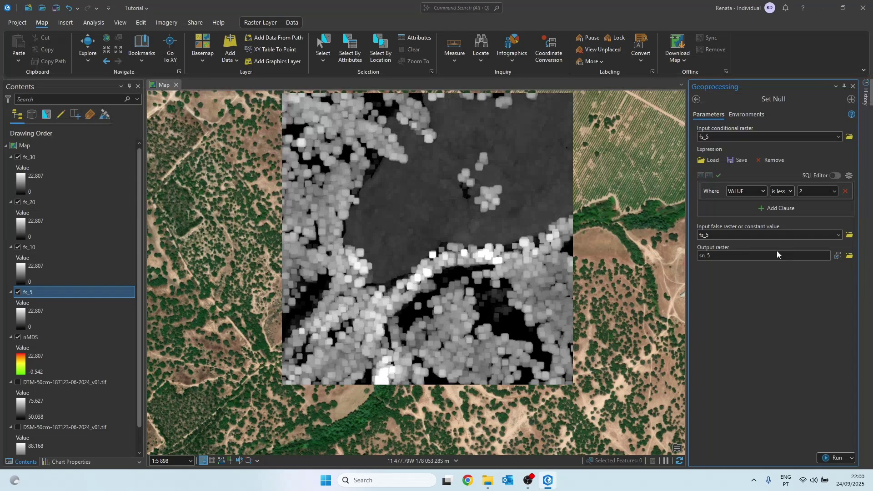
pyautogui.click(746, 115)
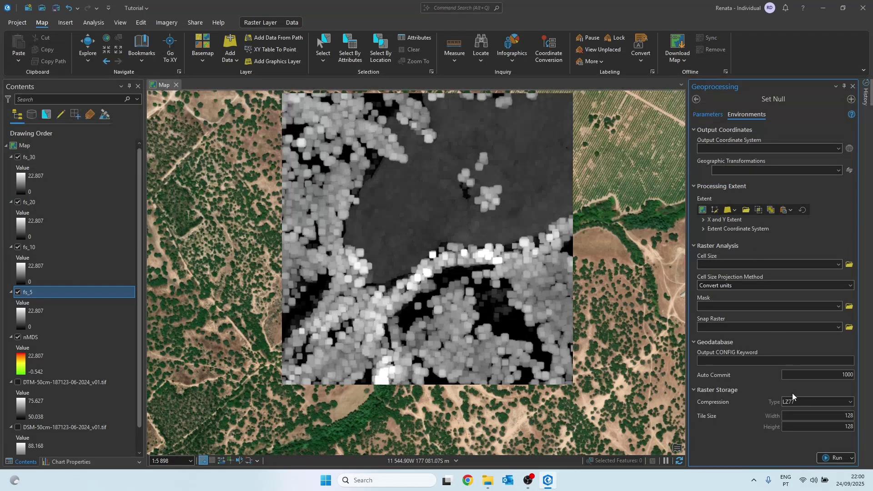
pyautogui.click(709, 115)
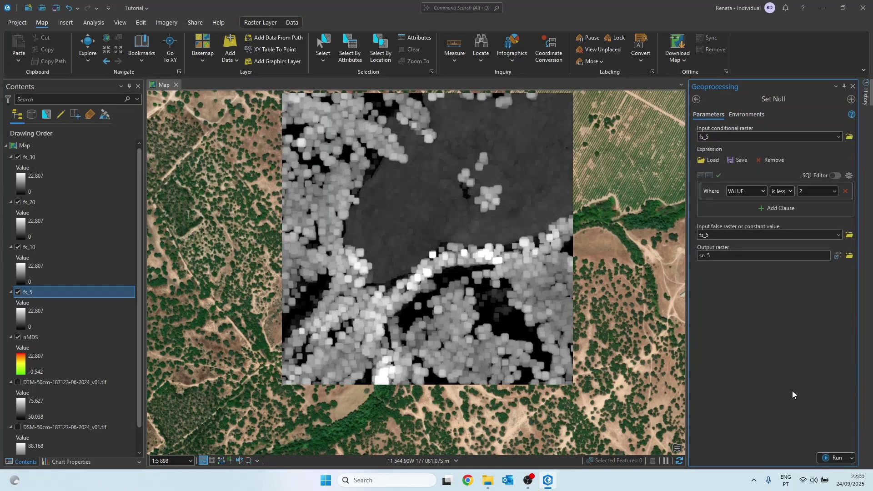
pyautogui.click(836, 458)
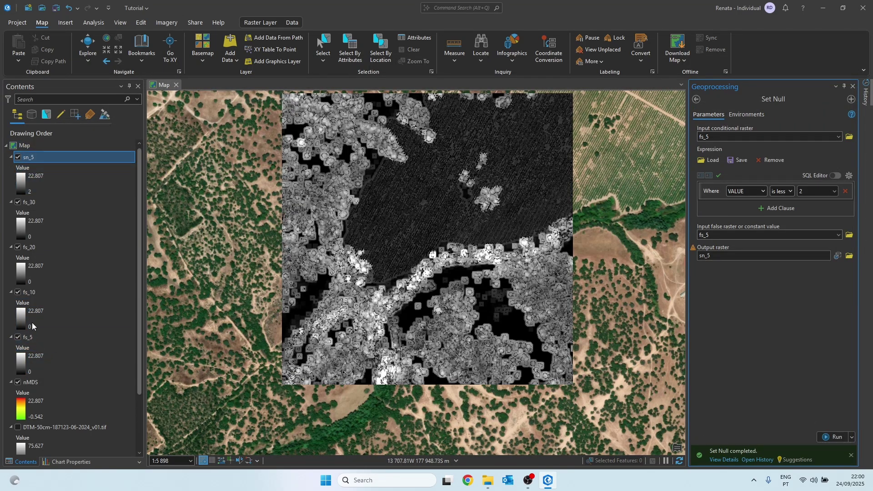
# Step: Run Set Null with fs_10 as both the conditional and false raster, saving the output as sn_10
pyautogui.moveTo(30, 294); pyautogui.dragTo(742, 132)
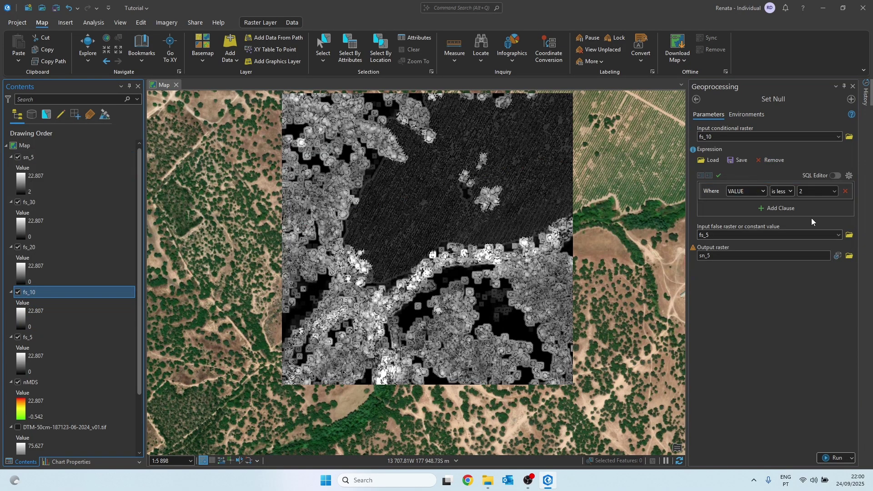
pyautogui.click(838, 235)
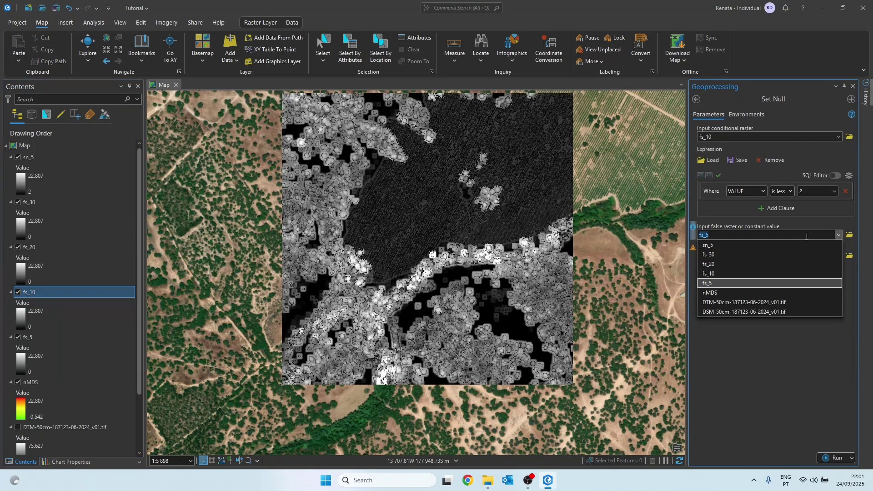
pyautogui.click(737, 273)
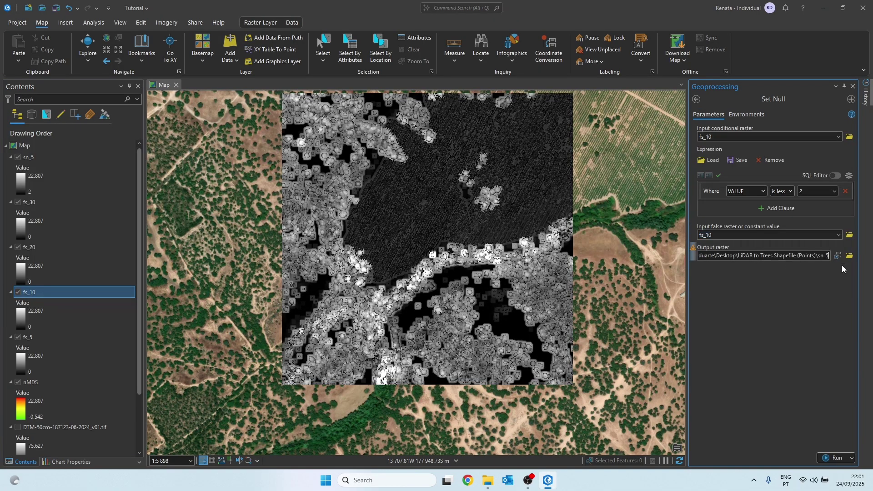
pyautogui.press('BackSpace')
pyautogui.write('10')
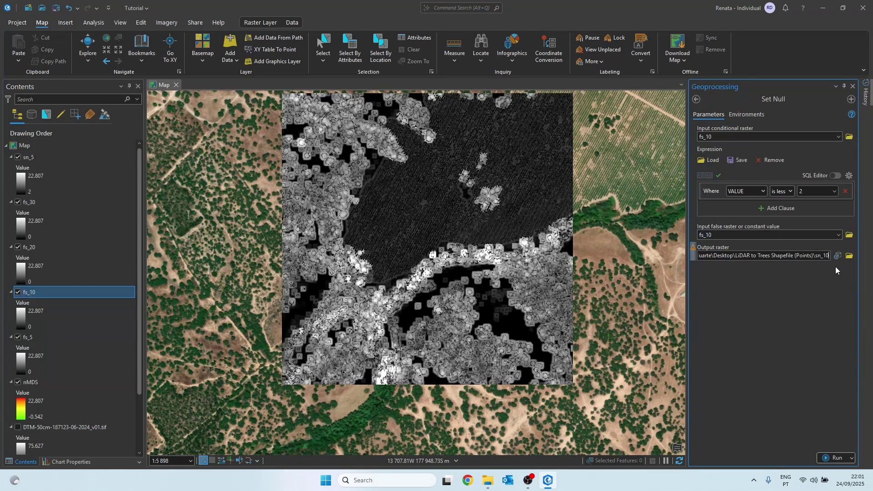
pyautogui.click(830, 311)
pyautogui.click(835, 458)
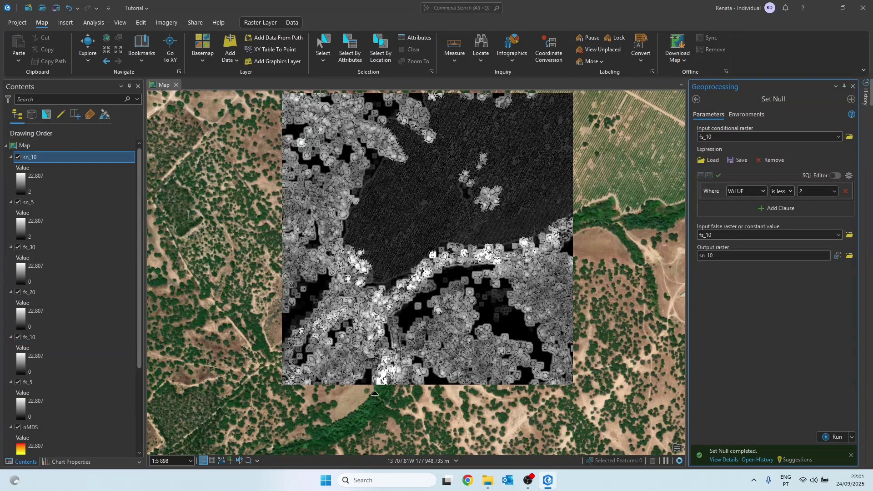
# Step: Run Set Null with fs_20 as both the conditional and false raster, saving the output as sn_20
pyautogui.moveTo(28, 294); pyautogui.dragTo(718, 142)
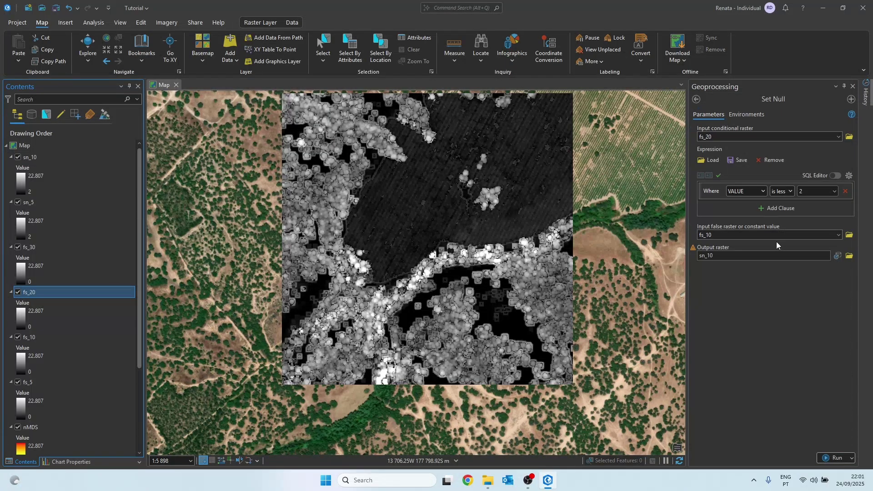
pyautogui.click(835, 234)
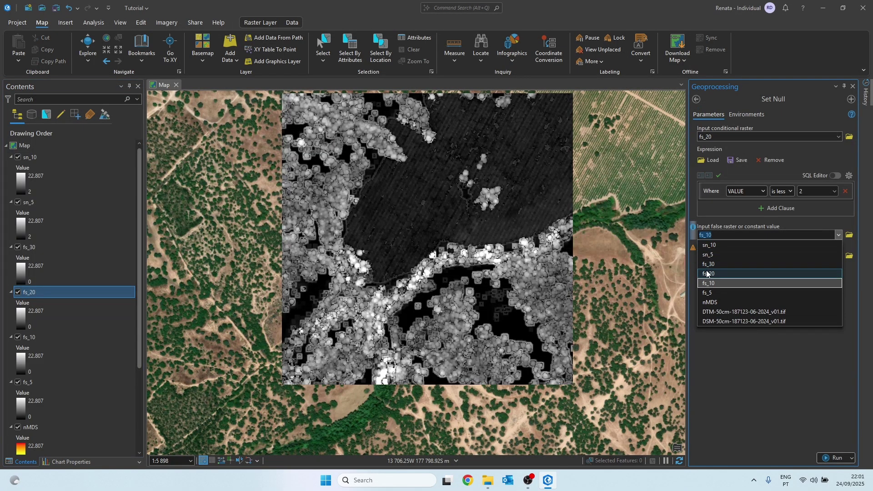
pyautogui.click(709, 275)
pyautogui.click(787, 256)
pyautogui.press('BackSpace')
pyautogui.press('BackSpace')
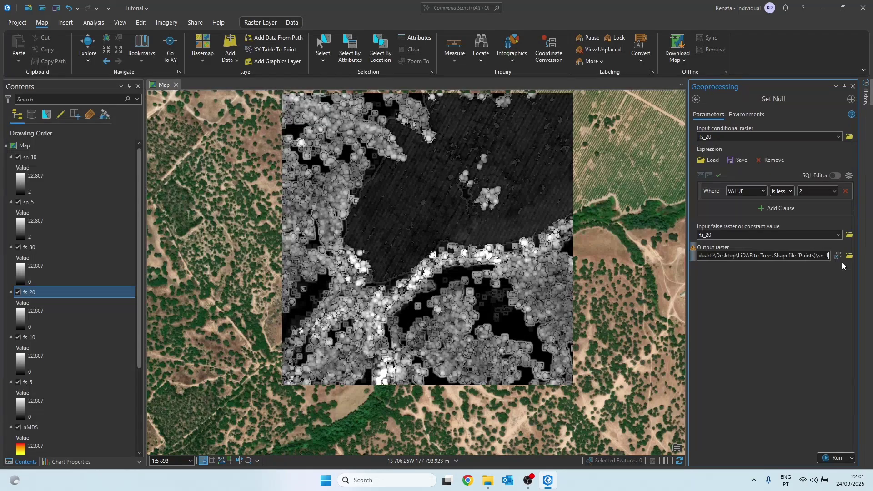
pyautogui.write('20')
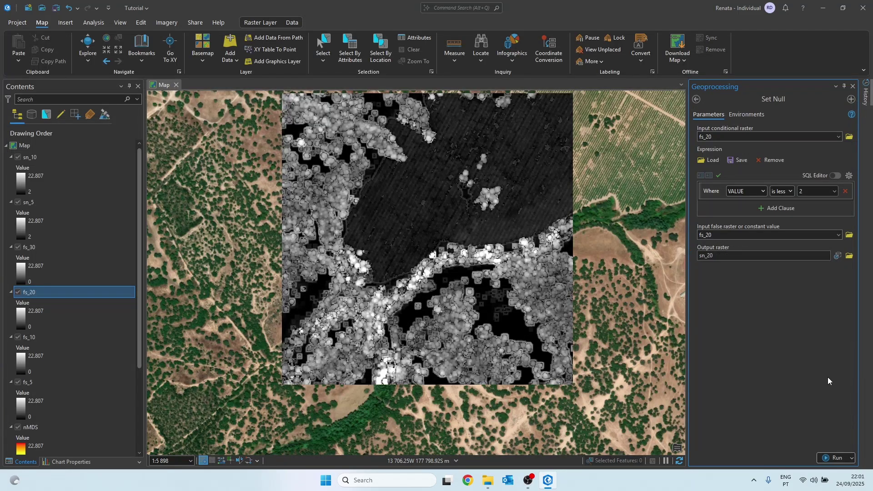
pyautogui.click(834, 458)
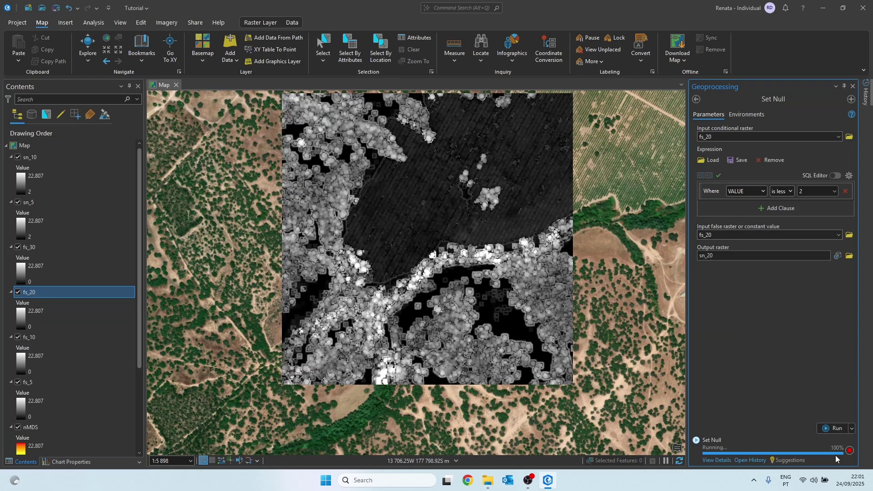
# Step: Run Set Null with fs_30 as both the conditional and false raster, saving the output as sn_30
pyautogui.click(30, 292)
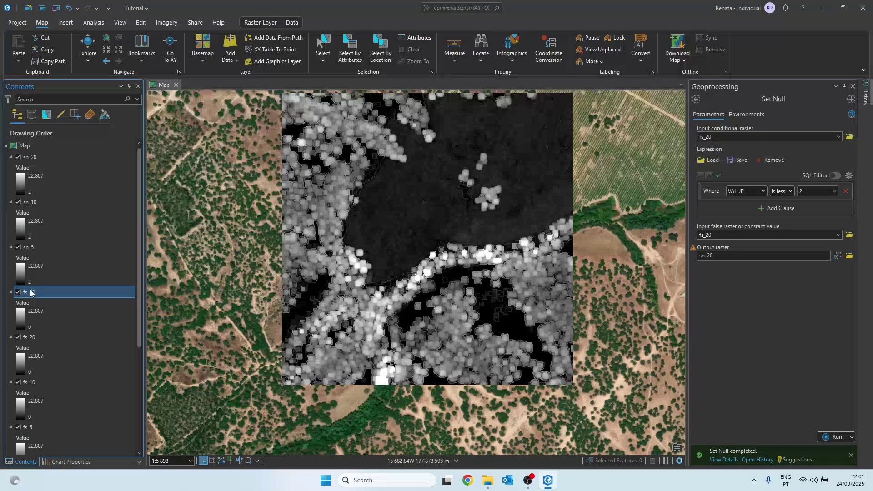
pyautogui.moveTo(30, 293); pyautogui.dragTo(728, 137)
pyautogui.click(804, 237)
pyautogui.press('BackSpace')
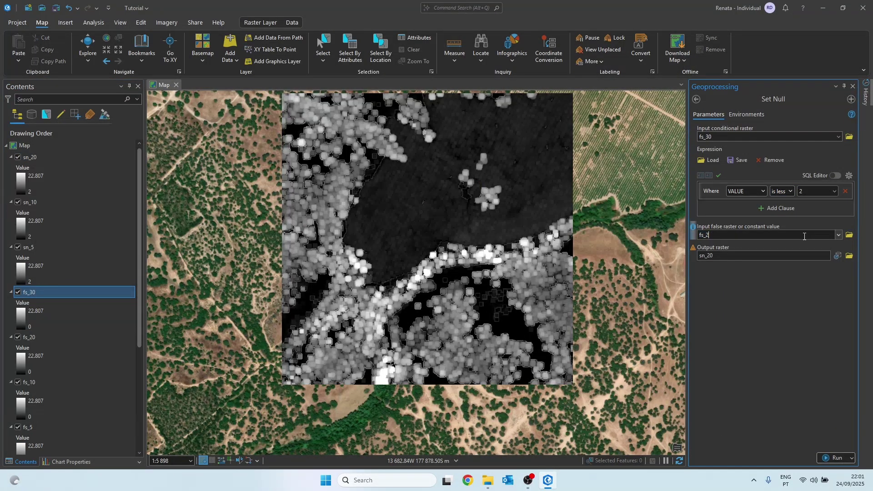
pyautogui.press('BackSpace')
pyautogui.write('30')
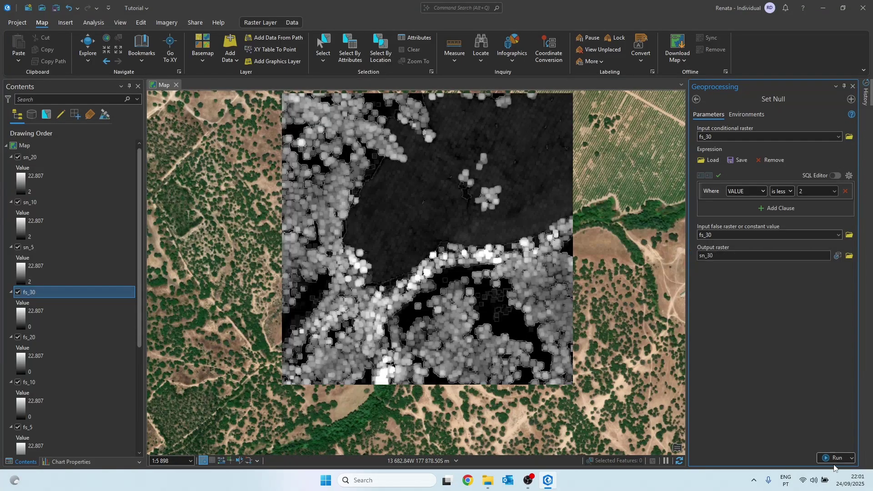
pyautogui.click(833, 458)
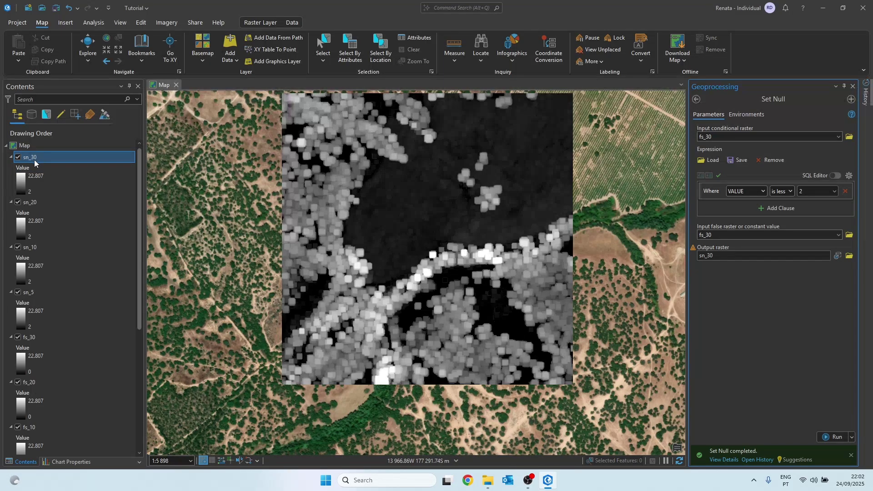
# Step: Remove the fs_30, fs_20, fs_10, fs_5, DTM and DSM layers from the map, keeping nMDS and the Set Null rasters
pyautogui.click(32, 293)
pyautogui.click(39, 337)
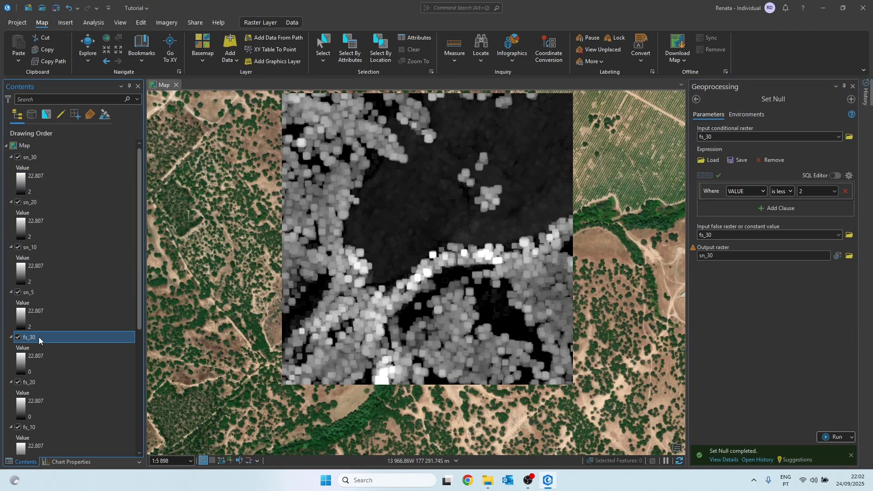
pyautogui.scroll(-3, 46, 336)
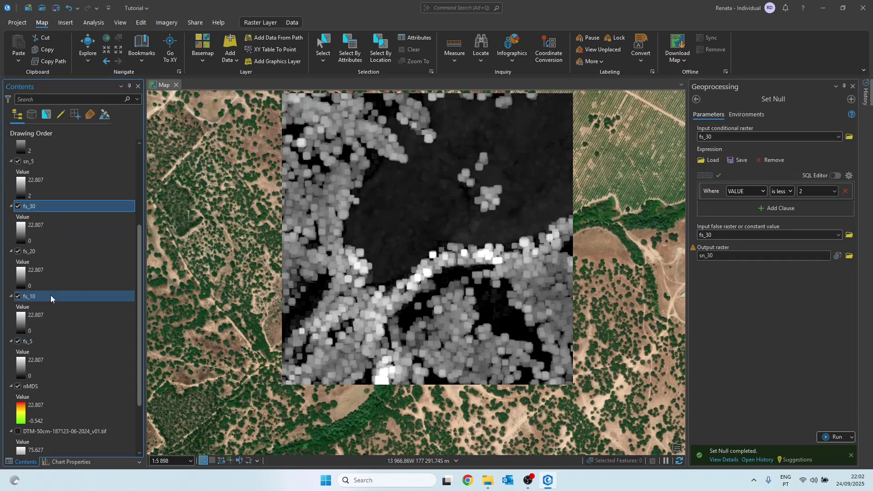
pyautogui.keyDown('shift'); pyautogui.click(32, 297); pyautogui.keyUp('shift')
pyautogui.scroll(-1, 45, 286)
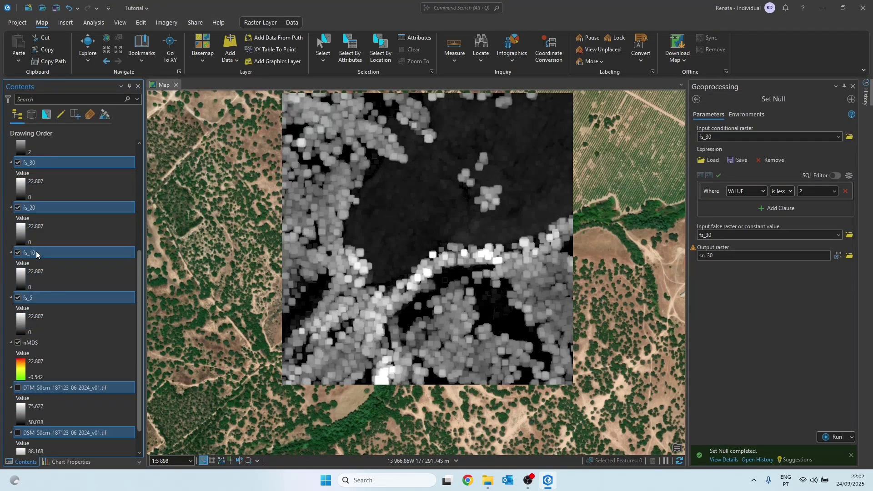
pyautogui.rightClick(36, 251)
pyautogui.click(61, 19)
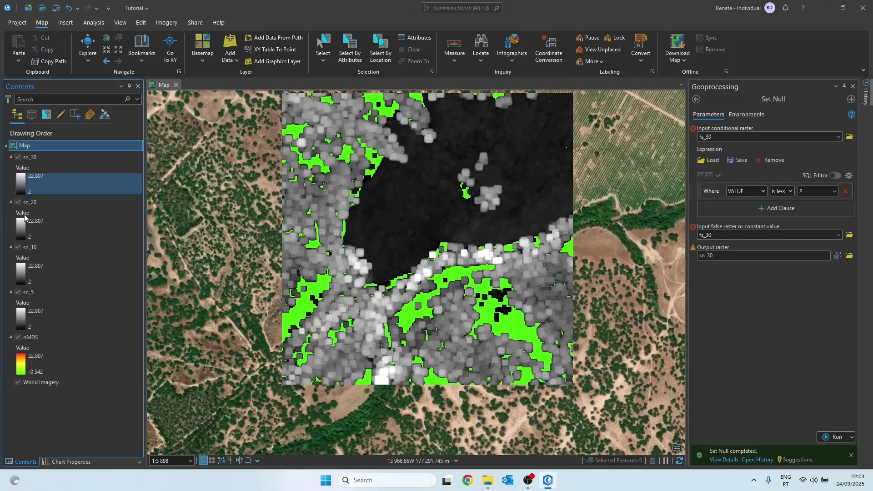
# Step: Hide sn_20, sn_10, sn_5 and nMDS to check sn_30 against the World Imagery basemap, and hide sn_30 as well
pyautogui.click(18, 202)
pyautogui.click(18, 248)
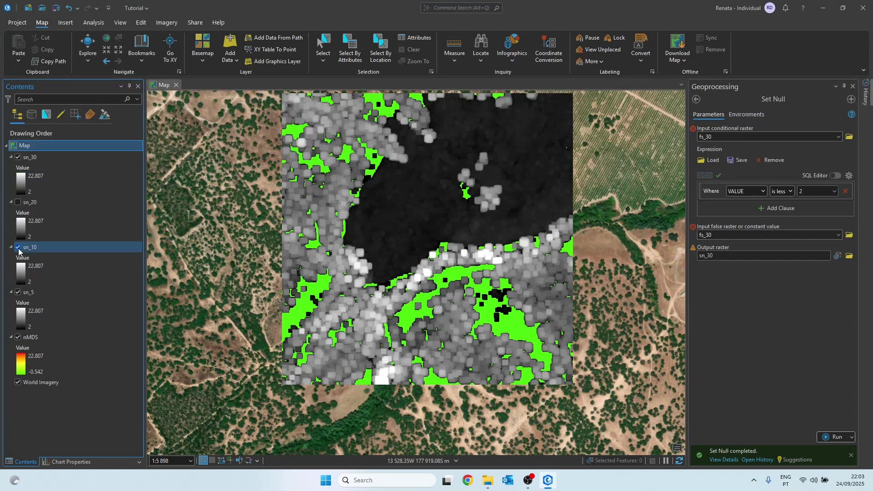
pyautogui.click(18, 293)
pyautogui.click(17, 337)
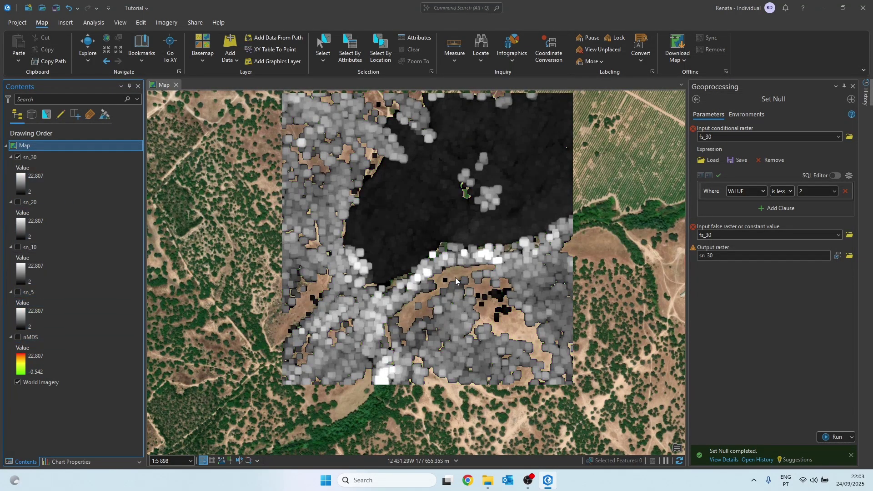
pyautogui.scroll(2, 526, 337)
pyautogui.scroll(2, 510, 323)
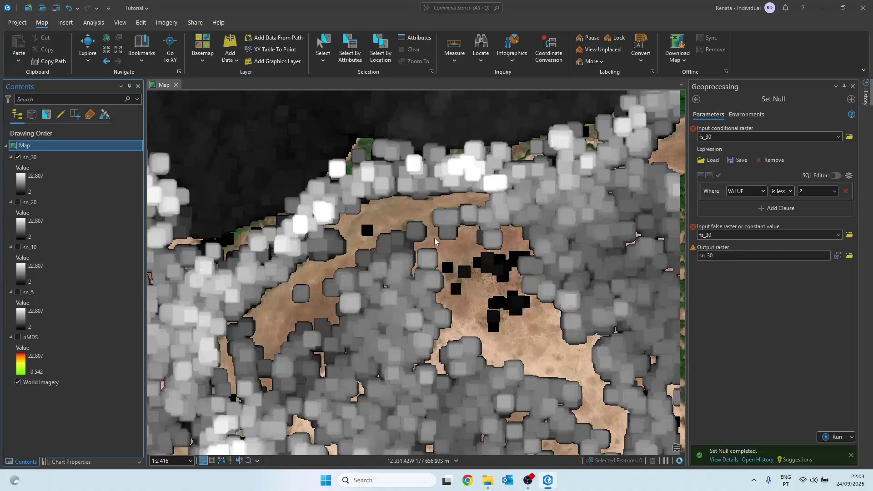
pyautogui.scroll(-2, 420, 265)
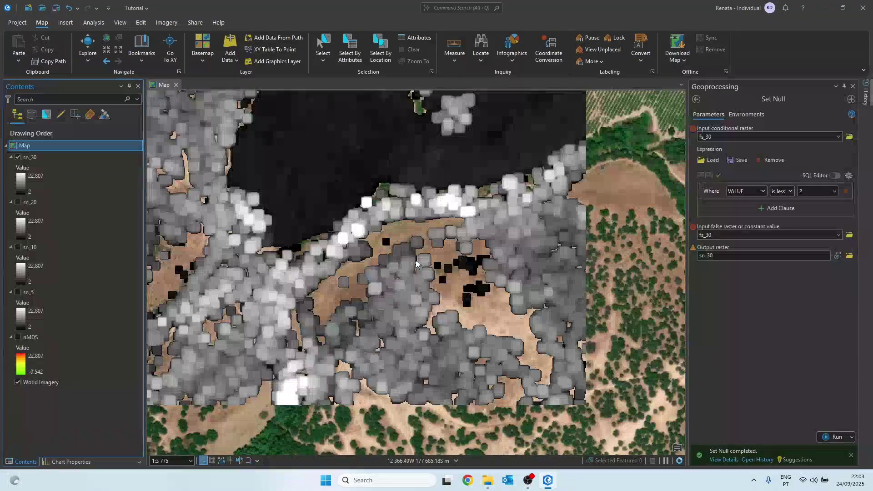
pyautogui.click(18, 157)
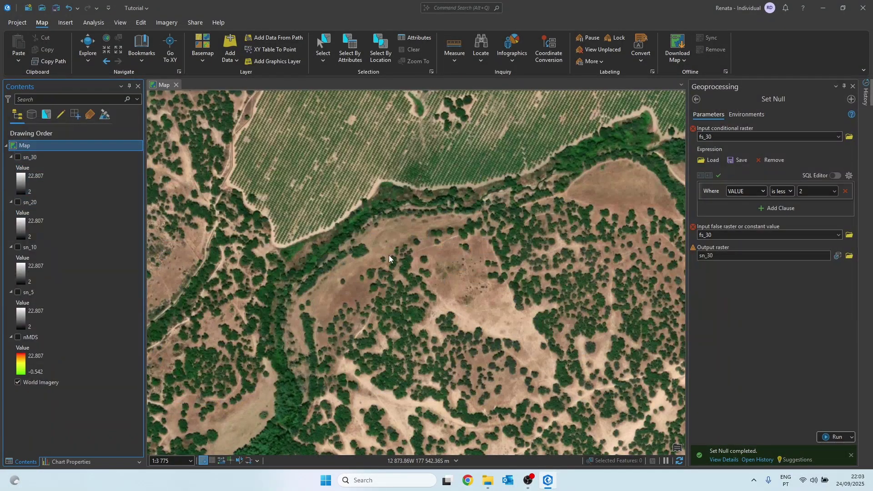
# Step: Search the geoprocessing tools for "raster calculator" and open the Image Analyst version of Raster Calculator
pyautogui.click(697, 100)
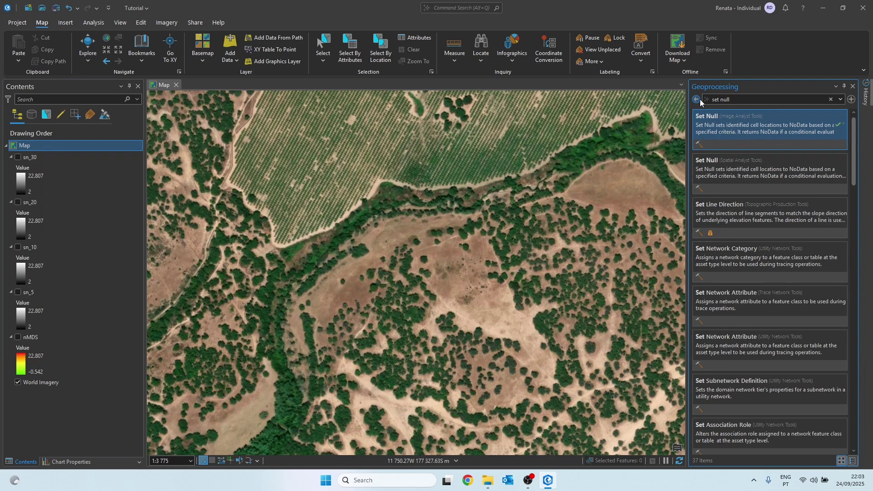
pyautogui.click(697, 100)
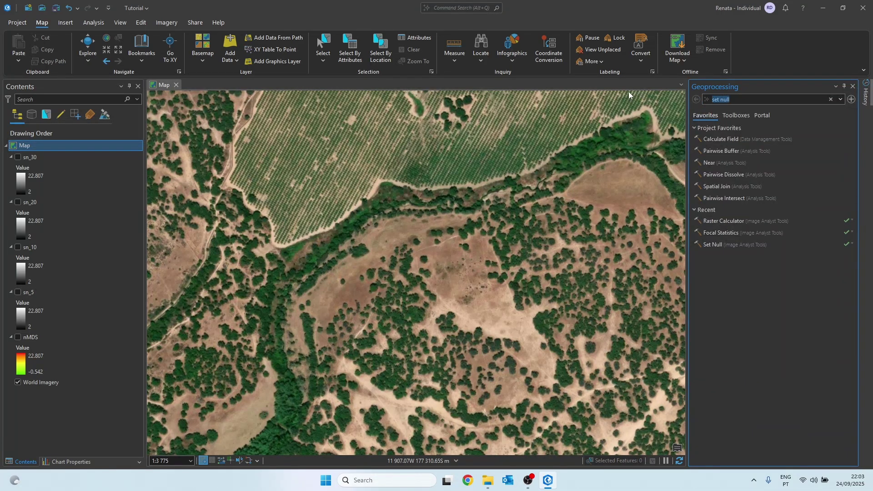
pyautogui.write('raster calculator')
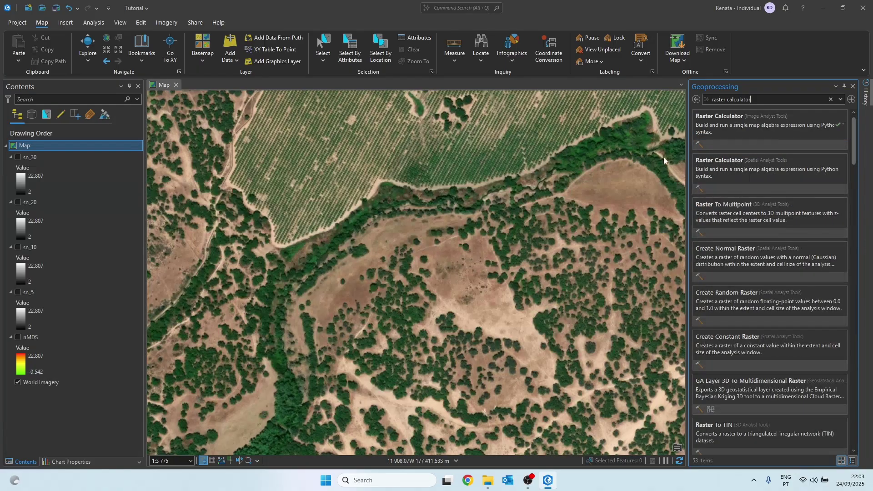
pyautogui.click(739, 137)
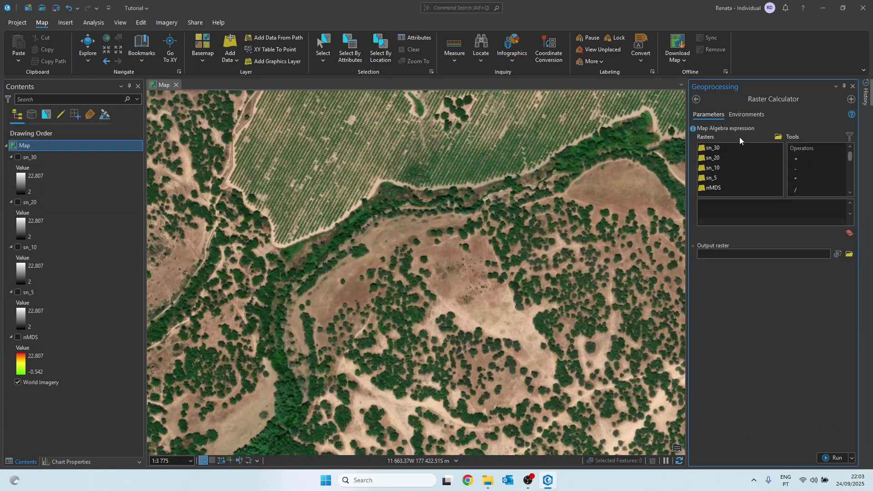
# Step: Build the map algebra expression Con("nMDS" == "sn_5", "nMDS", None)
pyautogui.click(742, 205)
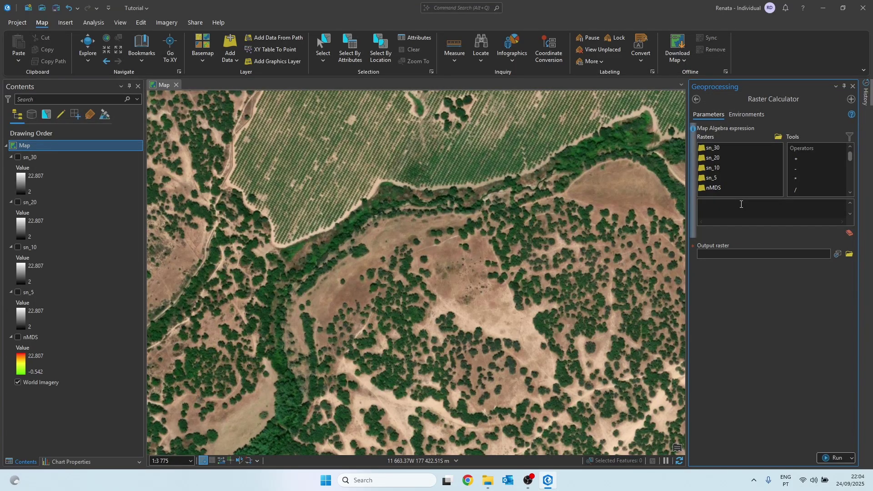
pyautogui.write('Con(')
pyautogui.doubleClick(714, 188)
pyautogui.doubleClick(718, 178)
pyautogui.write(',')
pyautogui.doubleClick(731, 187)
# Step: Save the output raster as t5 in the LiDAR to Trees Shapefile (Points) folder and run Raster Calculator
pyautogui.click(851, 256)
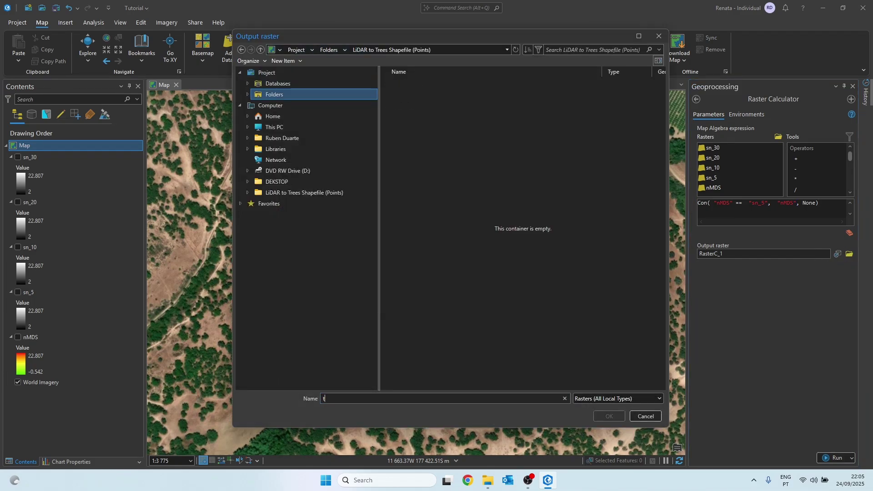
pyautogui.click(374, 399)
pyautogui.write('t')
pyautogui.click(605, 418)
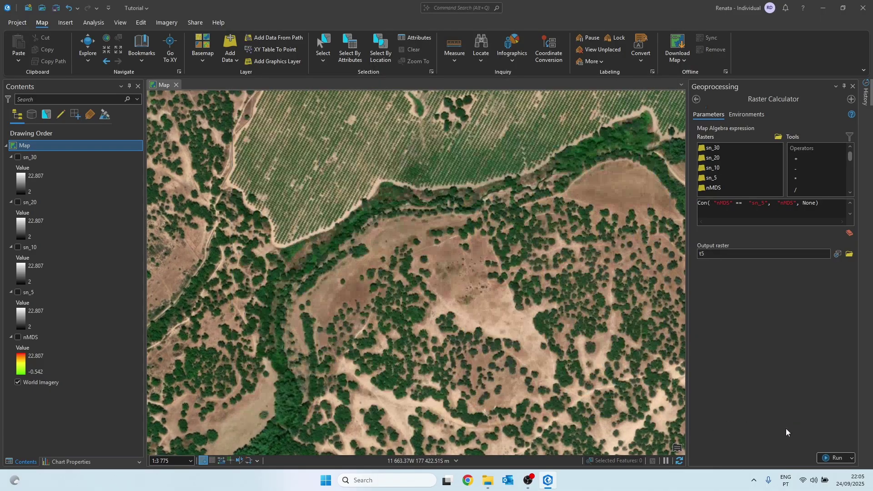
pyautogui.click(835, 458)
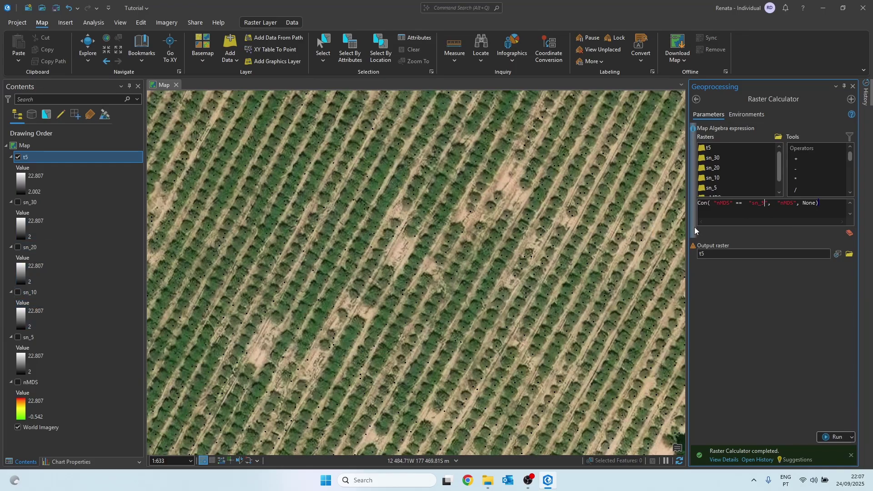
# Step: Run Raster Calculator with sn_10 as the raster compared with nMDS, saving the output as t10
pyautogui.press('BackSpace')
pyautogui.write('10')
pyautogui.click(777, 256)
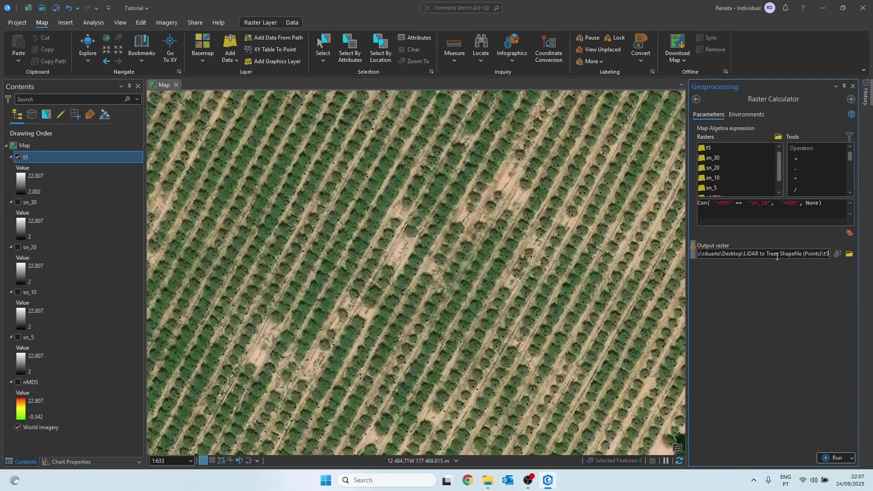
pyautogui.press('BackSpace')
pyautogui.write('10')
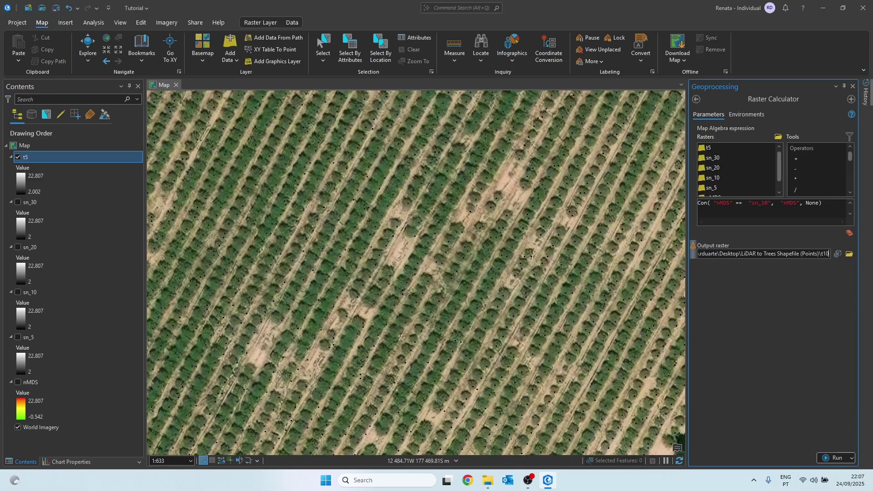
pyautogui.click(789, 352)
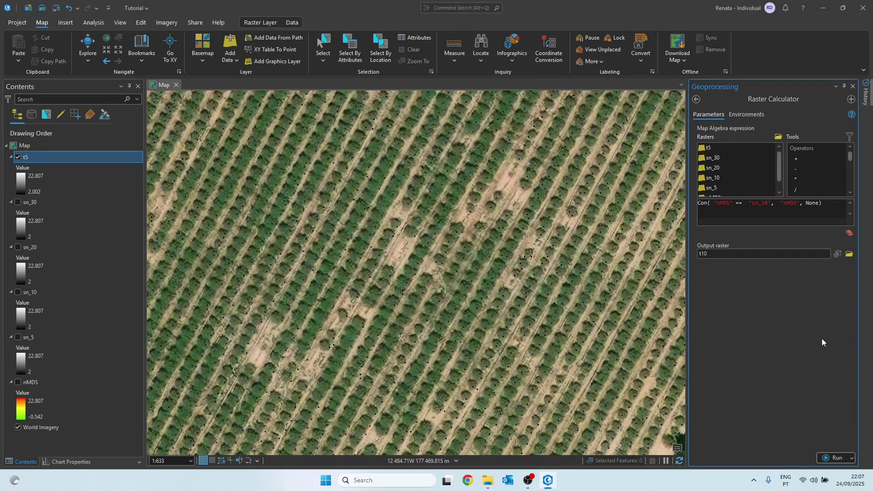
pyautogui.click(826, 457)
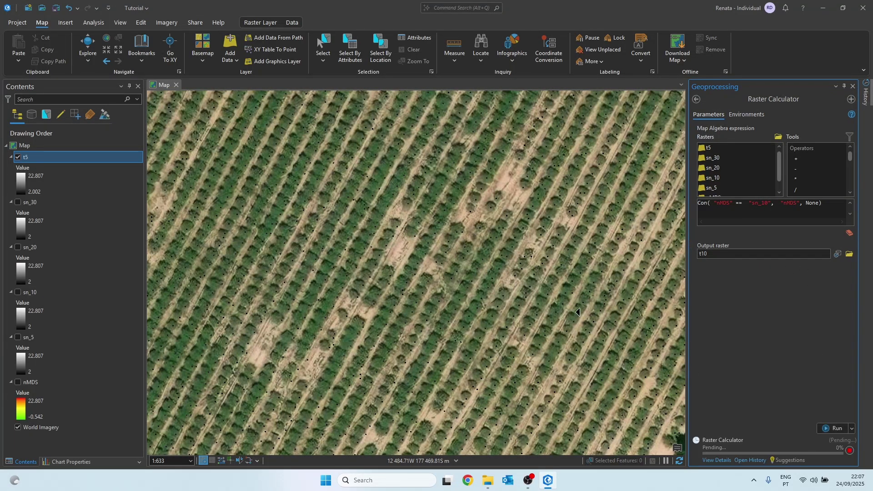
# Step: Run Raster Calculator with sn_20 as the raster compared with nMDS, saving the output as t20
pyautogui.press('Left')
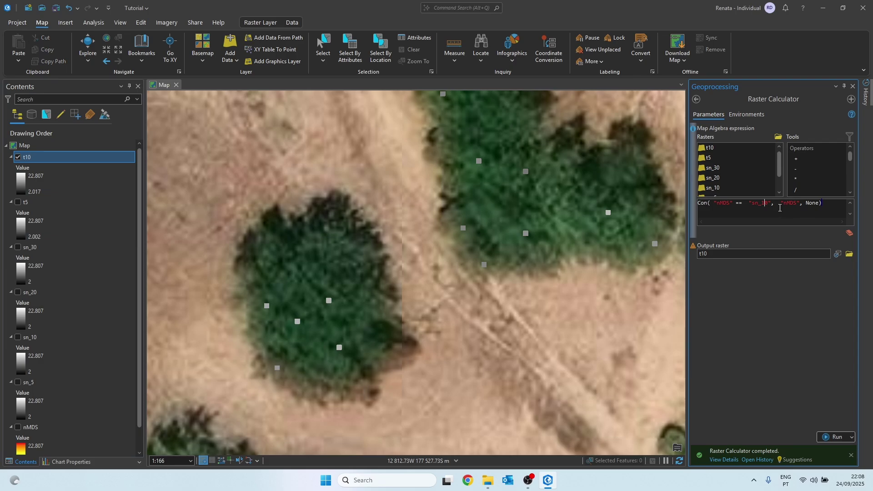
pyautogui.click(773, 254)
pyautogui.press('BackSpace')
pyautogui.write('2')
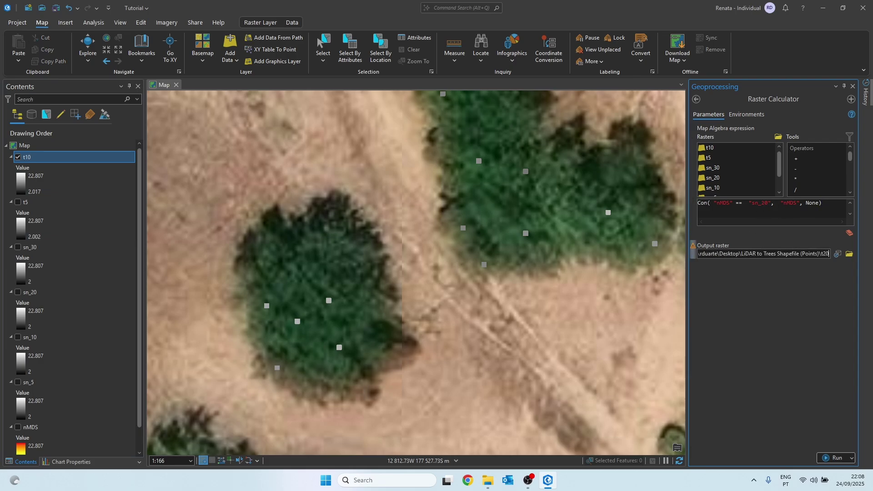
pyautogui.click(779, 323)
pyautogui.click(835, 457)
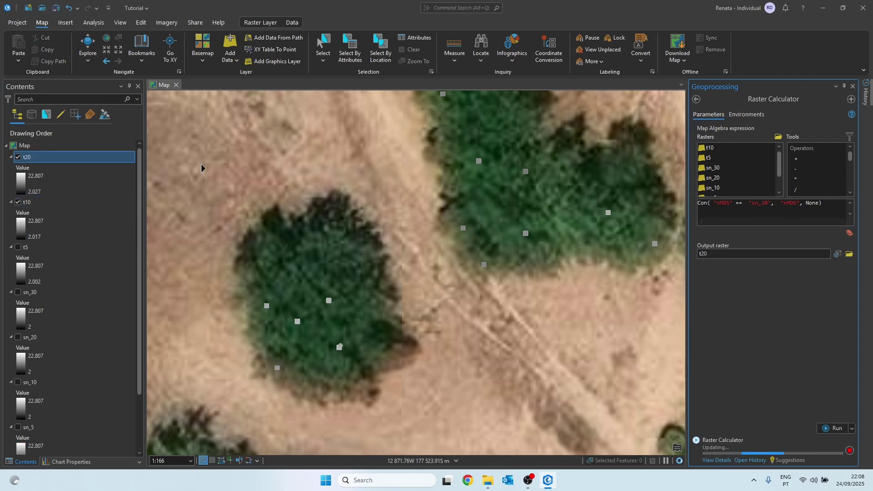
# Step: Run Raster Calculator with sn_30 as the raster compared with nMDS, saving the output as t30
pyautogui.press('BackSpace')
pyautogui.write('3')
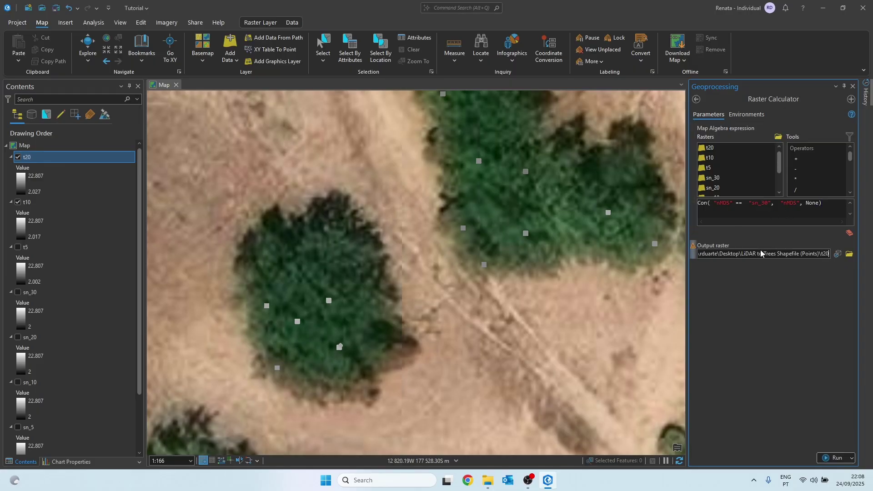
pyautogui.press('BackSpace')
pyautogui.write('30')
pyautogui.click(834, 458)
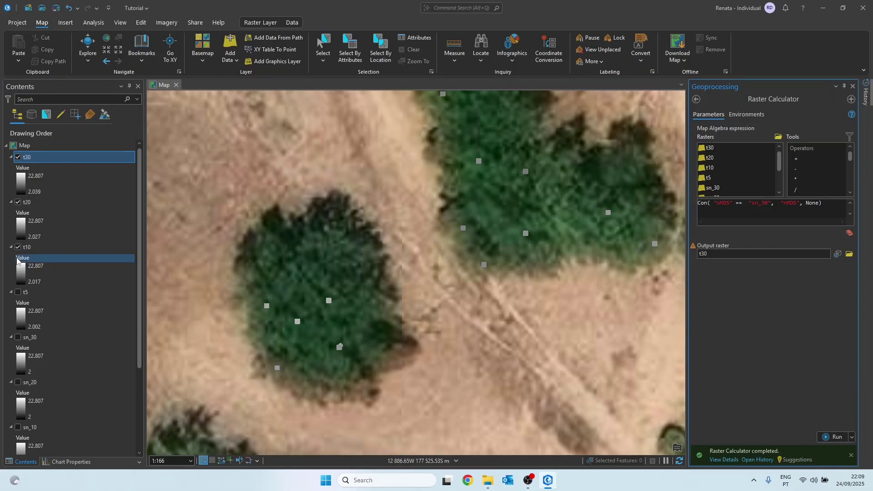
# Step: Show t5 with t10, t20 and t30 hidden, and examine its cells over a single tree crown
pyautogui.click(18, 293)
pyautogui.click(19, 247)
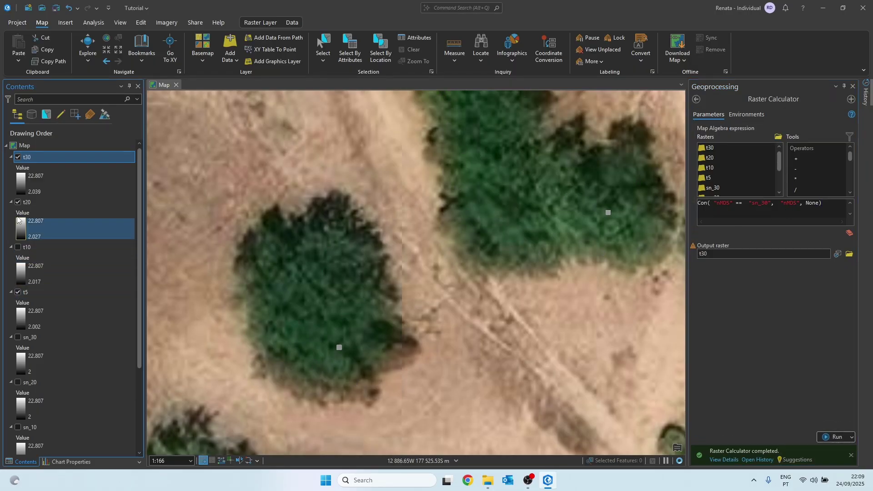
pyautogui.click(18, 203)
pyautogui.click(18, 157)
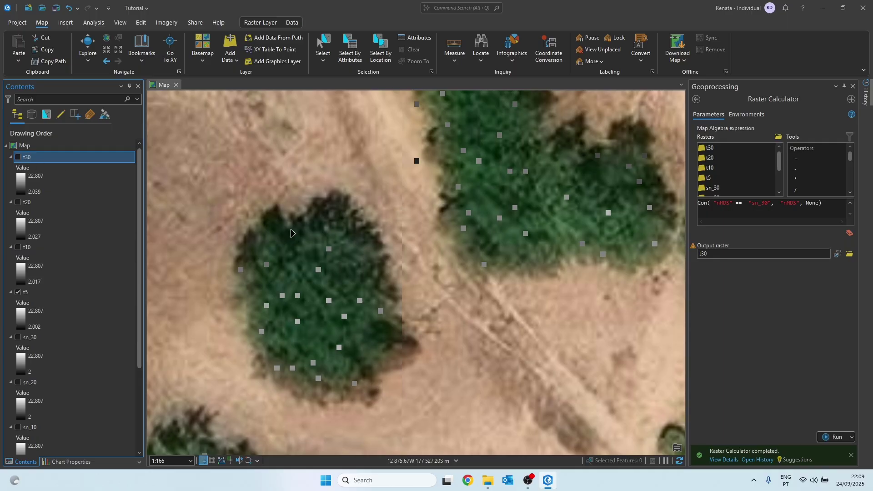
pyautogui.moveTo(331, 254); pyautogui.dragTo(365, 222)
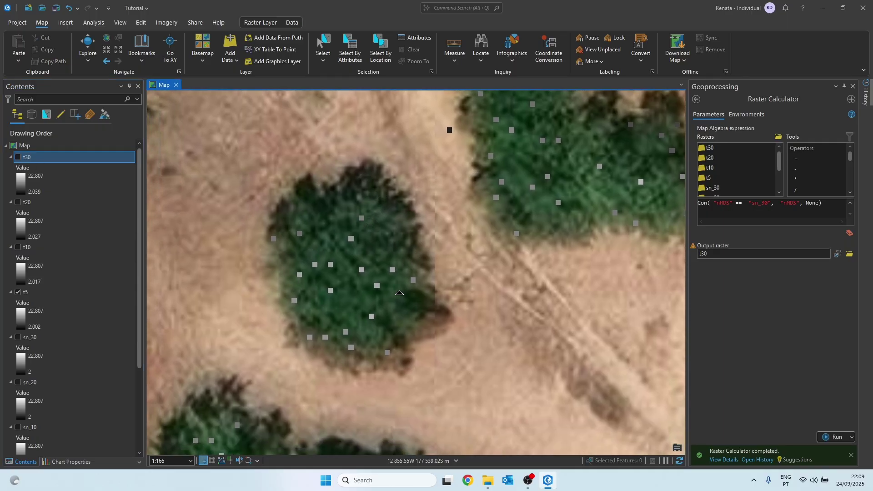
pyautogui.click(38, 293)
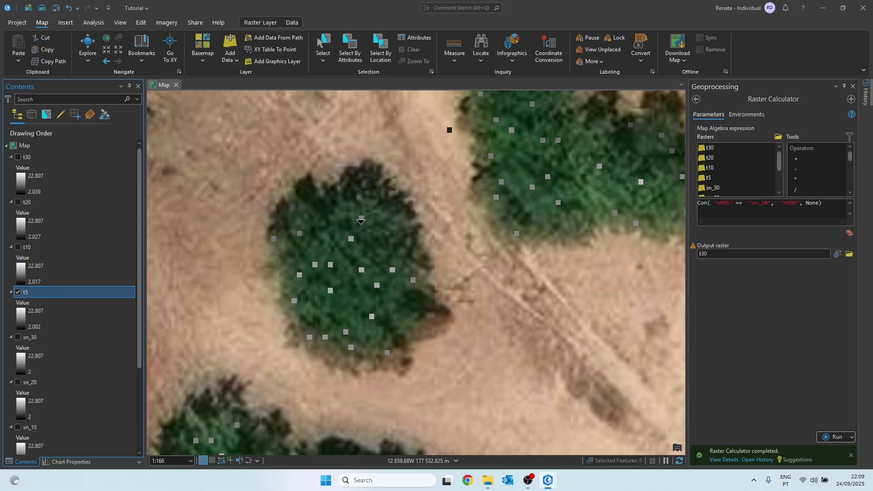
# Step: Hide t5 and check t10 and t20 one at a time against the tree crowns on the imagery
pyautogui.click(19, 293)
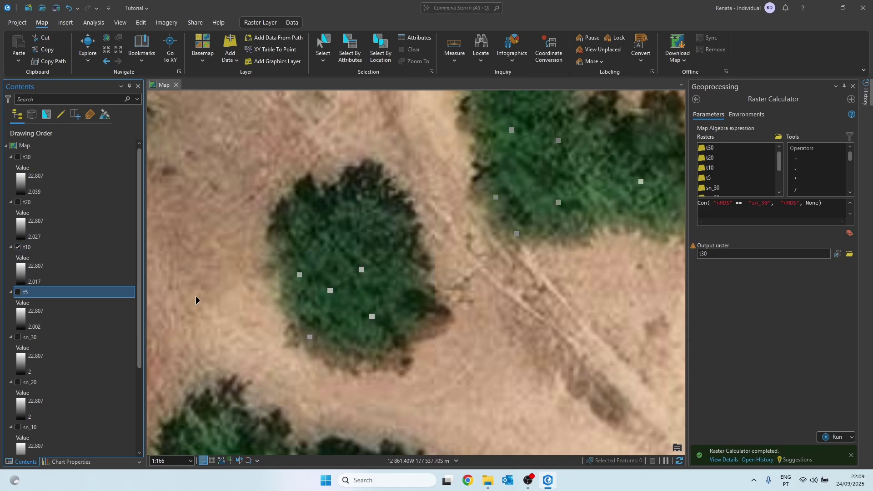
pyautogui.click(18, 247)
pyautogui.click(19, 203)
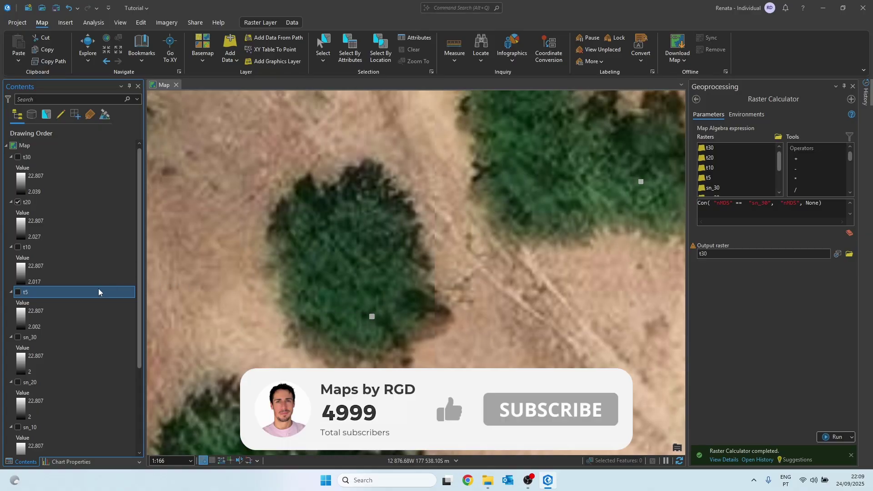
pyautogui.click(35, 204)
pyautogui.scroll(-4, 454, 207)
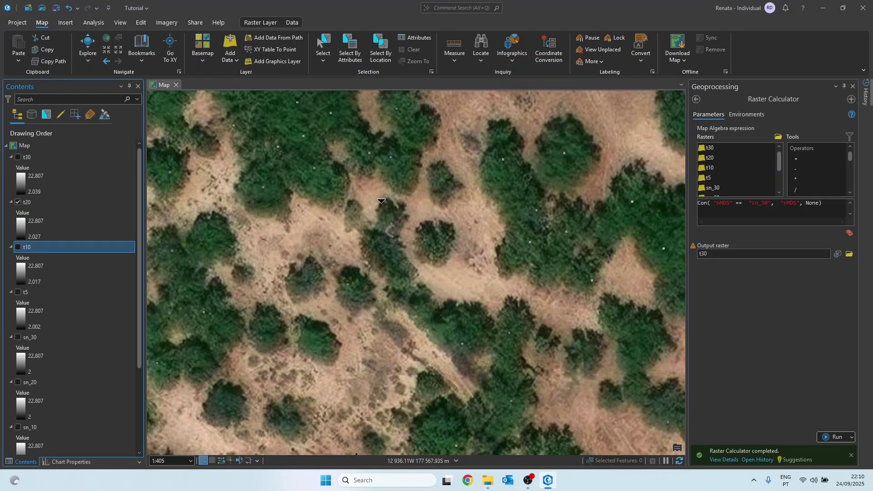
pyautogui.scroll(-2, 463, 201)
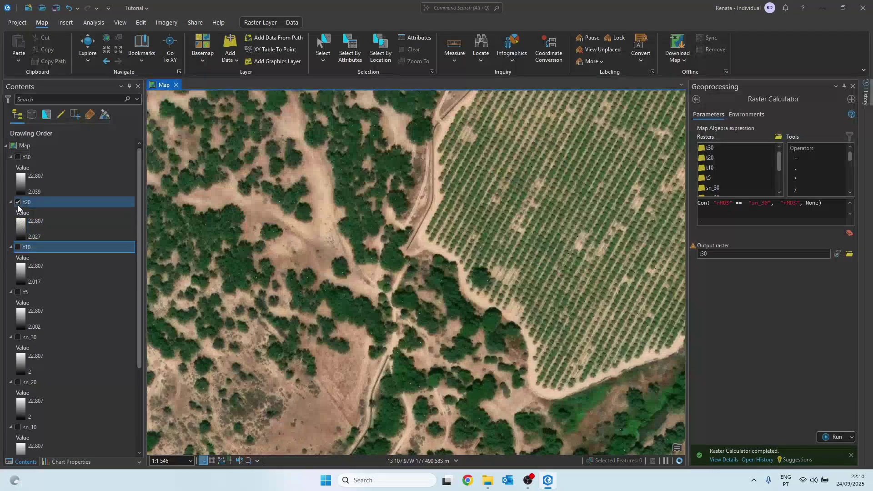
# Step: Show t30 instead of t20 and examine its cells over the woodland and the planted tree rows
pyautogui.click(18, 202)
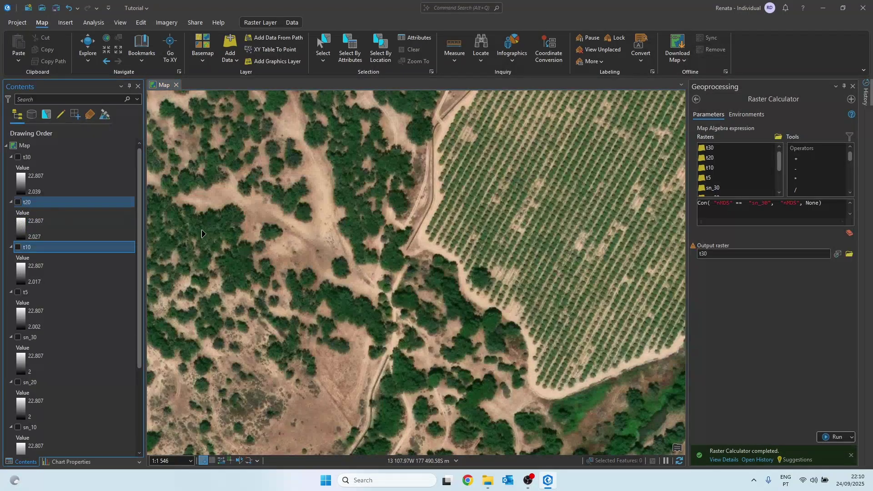
pyautogui.scroll(3, 424, 249)
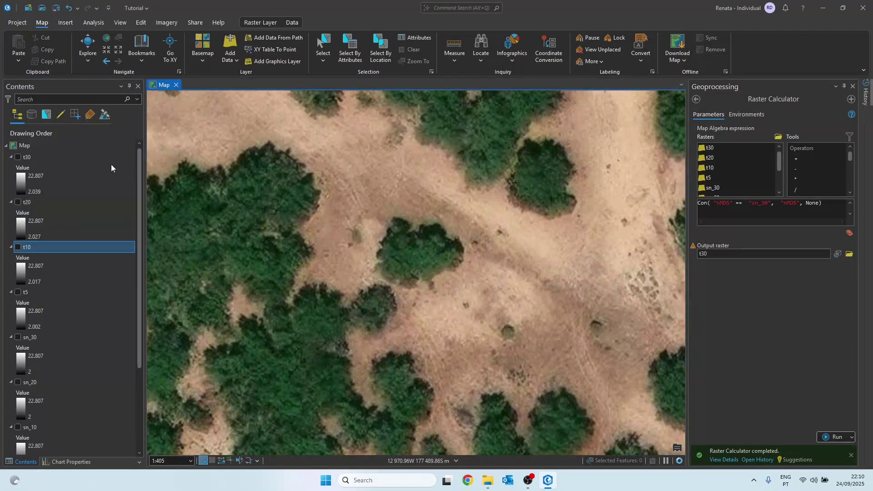
pyautogui.click(17, 157)
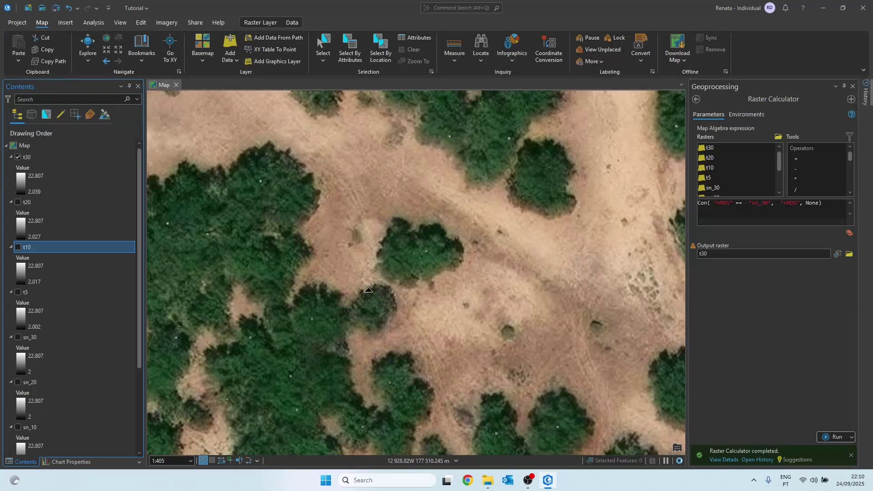
pyautogui.press('Down')
pyautogui.press('Left')
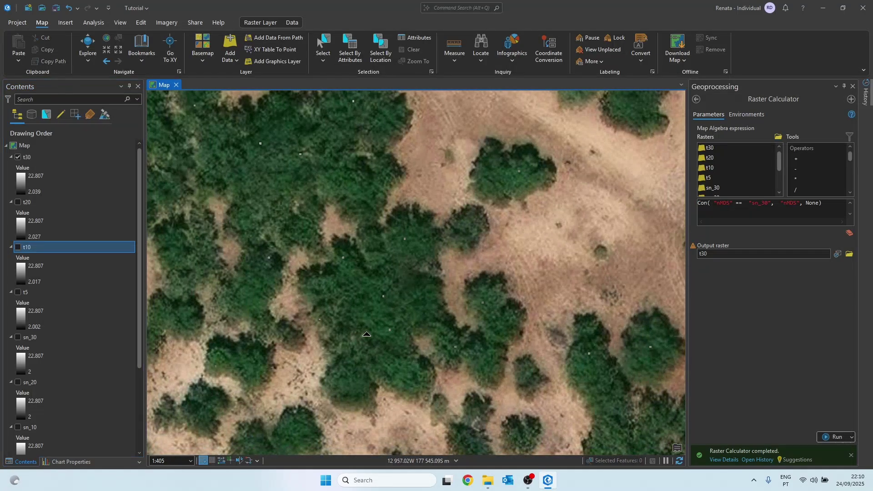
pyautogui.press('Right')
pyautogui.press('Up')
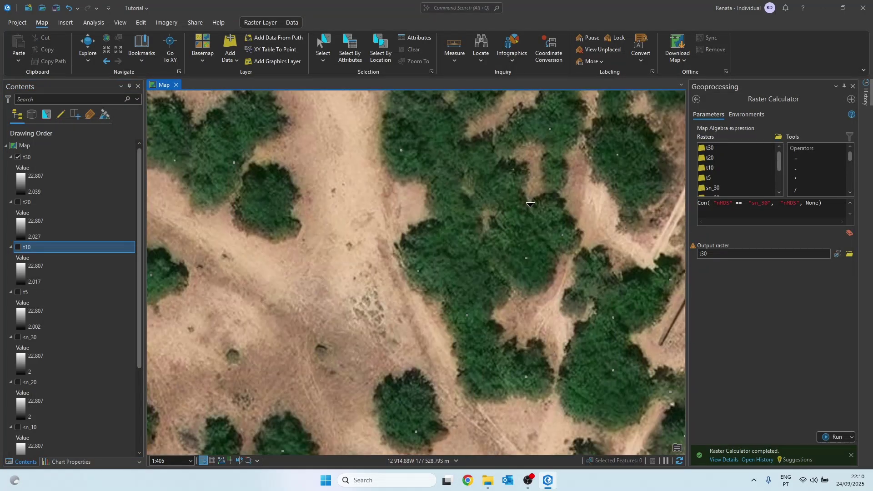
pyautogui.scroll(3, 502, 237)
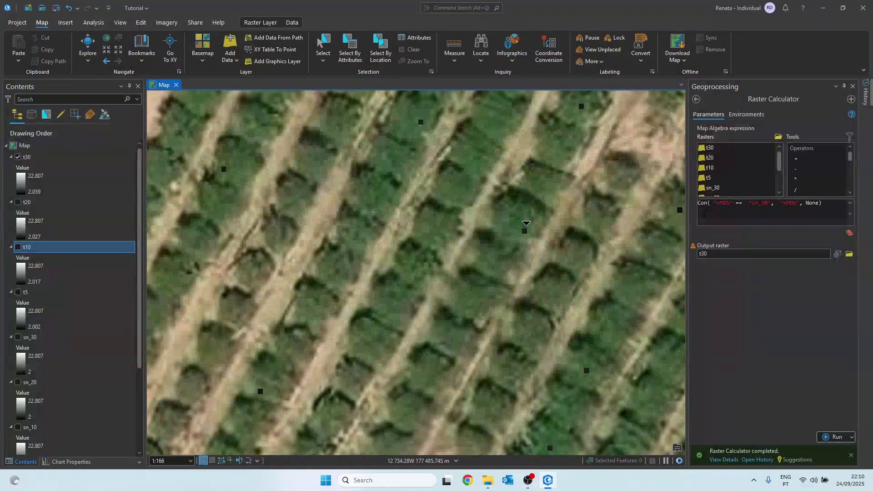
pyautogui.scroll(-2, 523, 227)
# Step: Hide t30 and compare t20 and t10 over the planted rows, leaving only t10 displayed
pyautogui.click(17, 157)
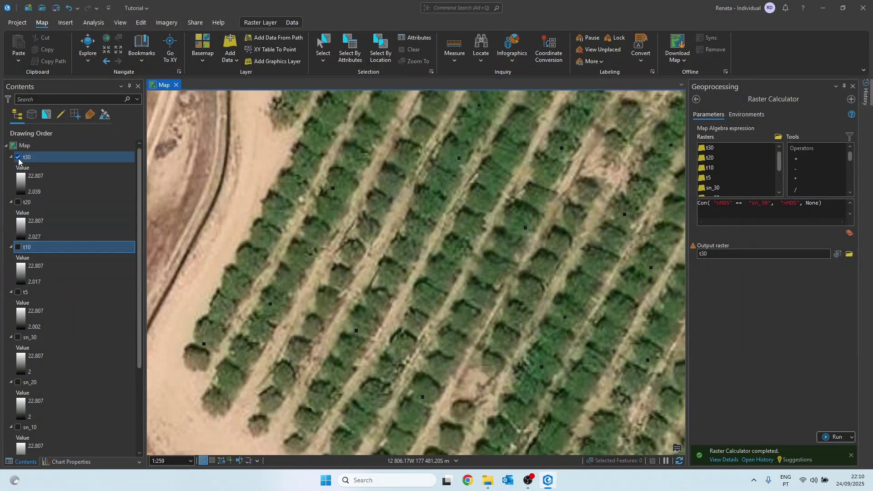
pyautogui.click(18, 202)
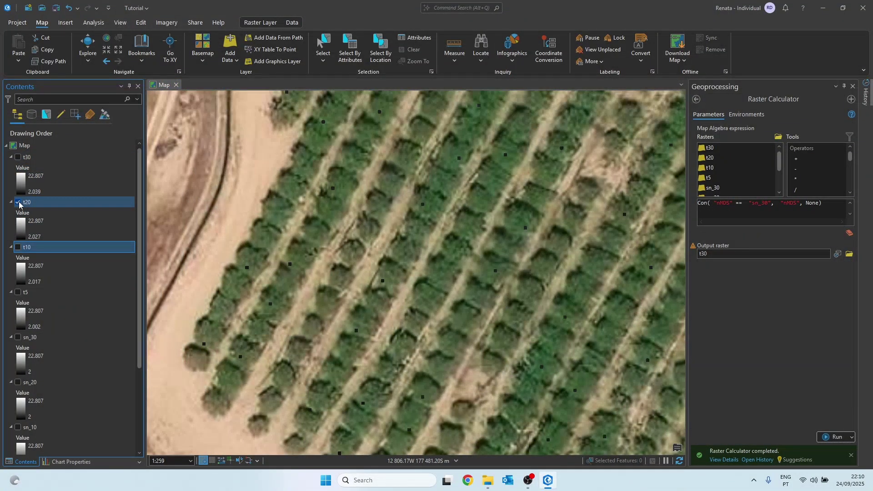
pyautogui.click(18, 203)
pyautogui.click(18, 247)
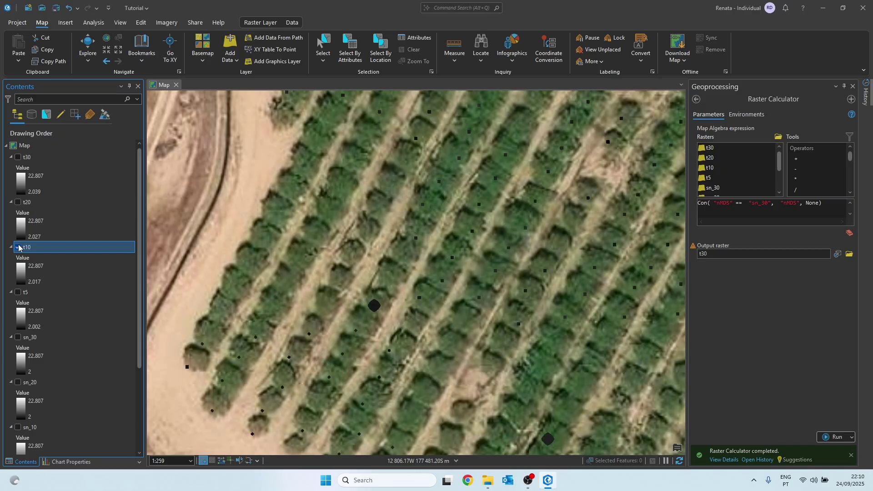
pyautogui.scroll(-2, 364, 266)
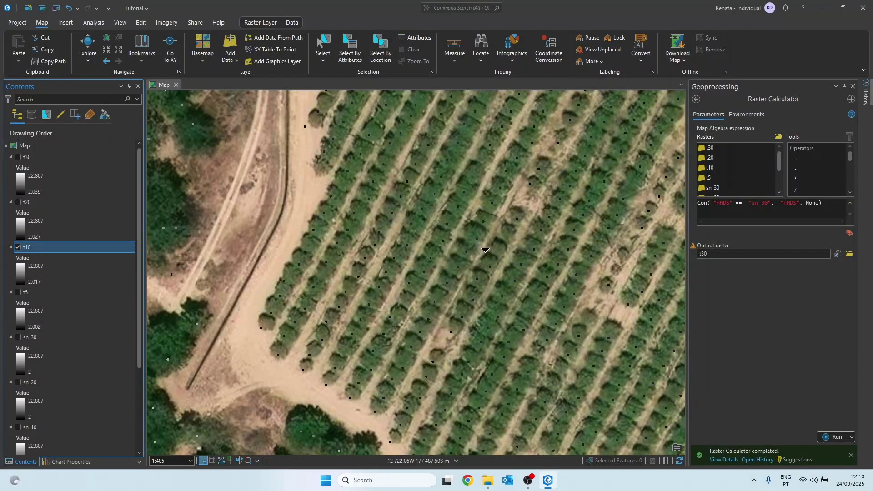
# Step: Hide t10, show t5 instead, and examine its cells over the planted rows and the surrounding woodland
pyautogui.scroll(4, 479, 230)
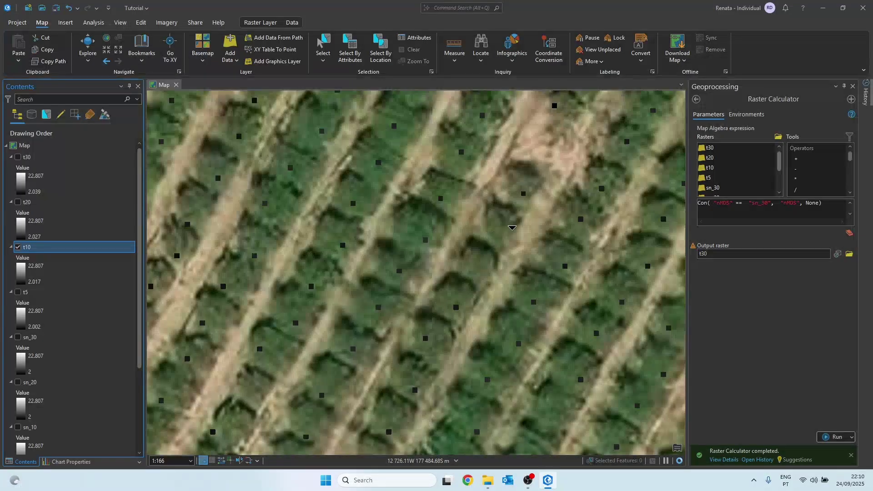
pyautogui.click(17, 247)
pyautogui.click(18, 293)
pyautogui.click(18, 294)
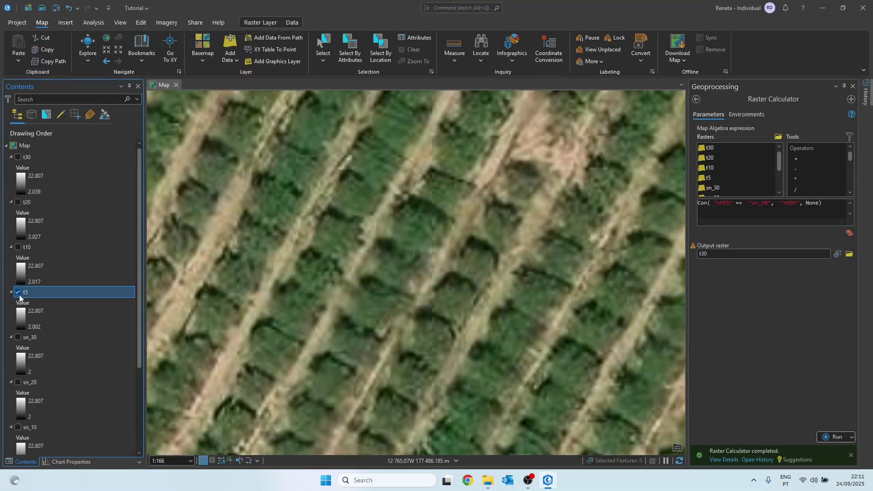
pyautogui.scroll(-8, 458, 166)
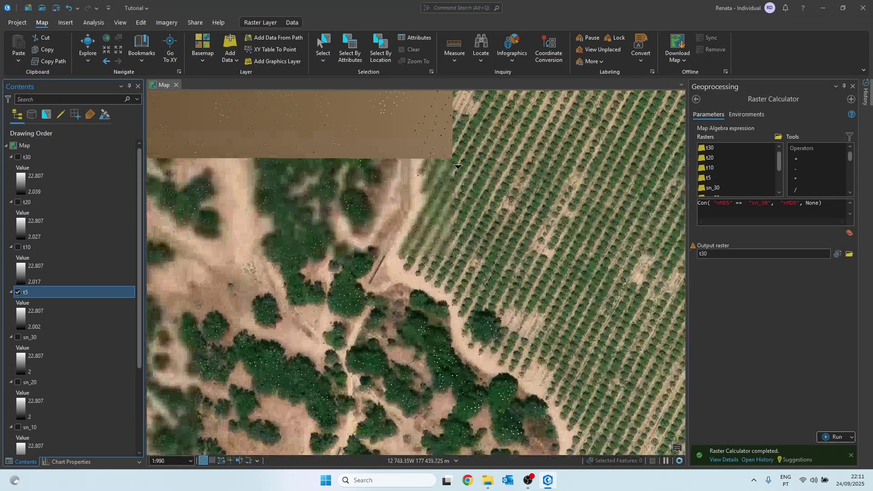
pyautogui.scroll(-4, 458, 167)
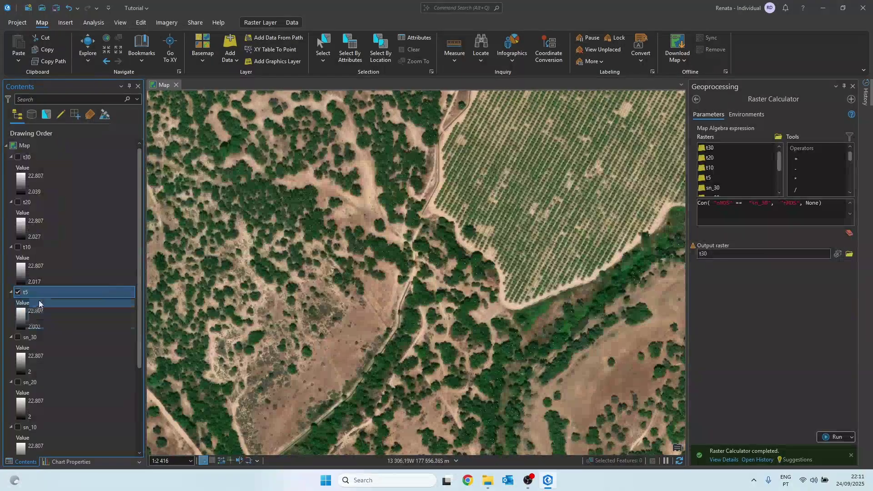
pyautogui.click(39, 202)
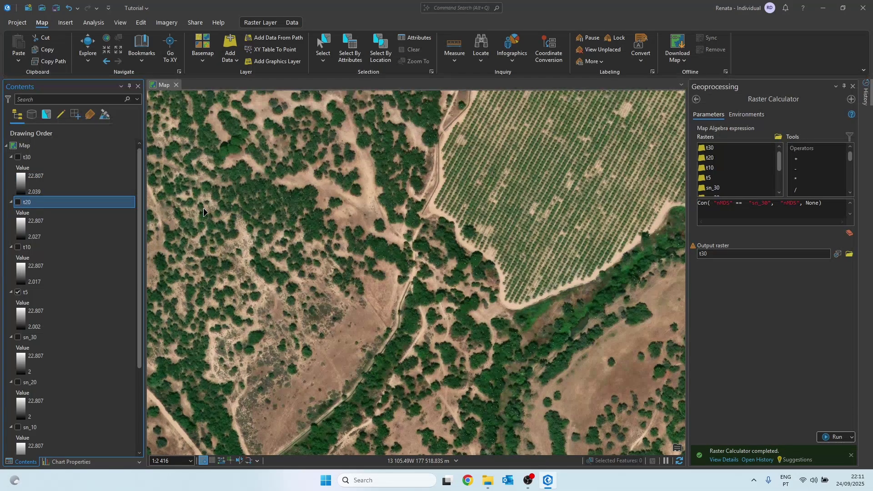
pyautogui.scroll(-3, 360, 250)
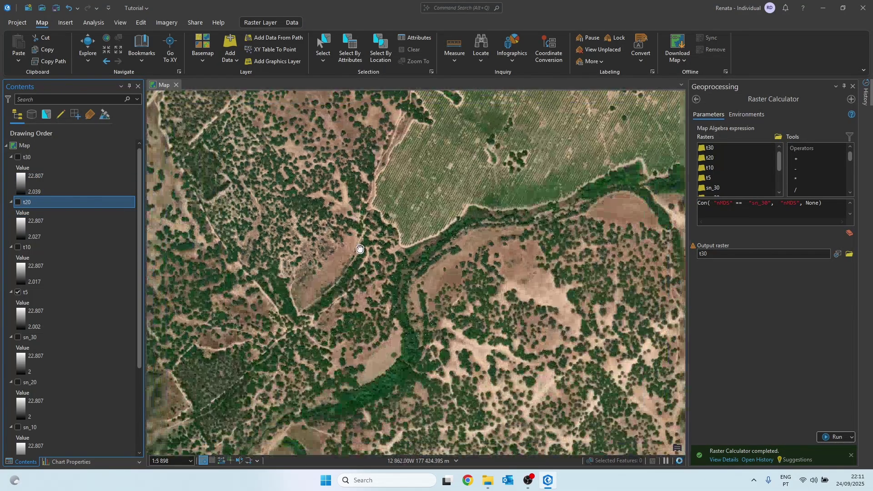
pyautogui.moveTo(360, 250); pyautogui.dragTo(358, 261)
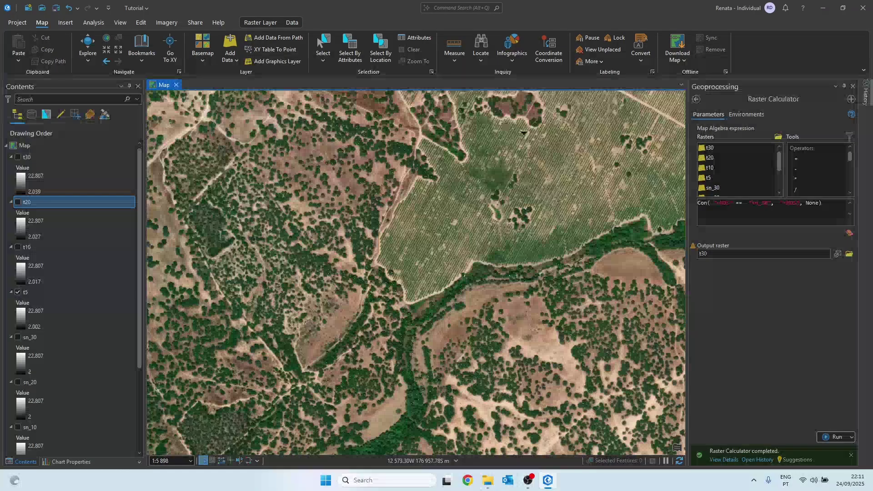
# Step: Search the geoprocessing tools for "raster to point" and open the Raster to Point tool
pyautogui.click(697, 99)
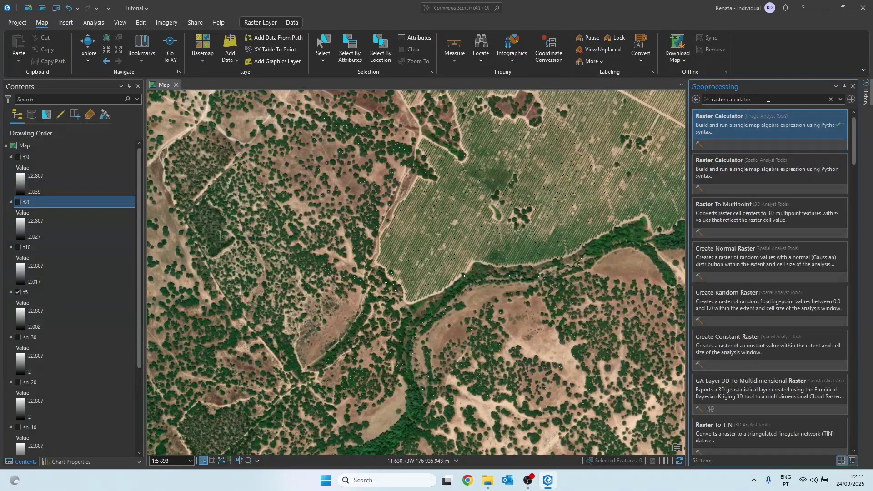
pyautogui.click(695, 100)
pyautogui.write('rast')
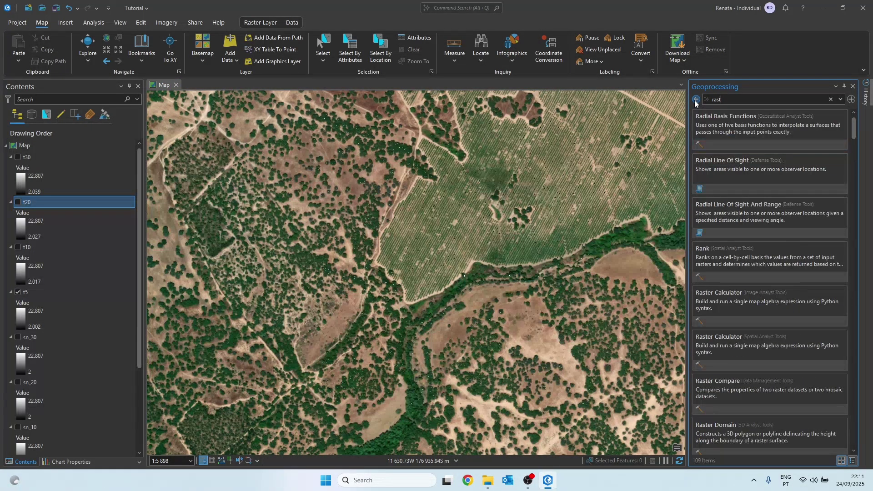
pyautogui.write('er ')
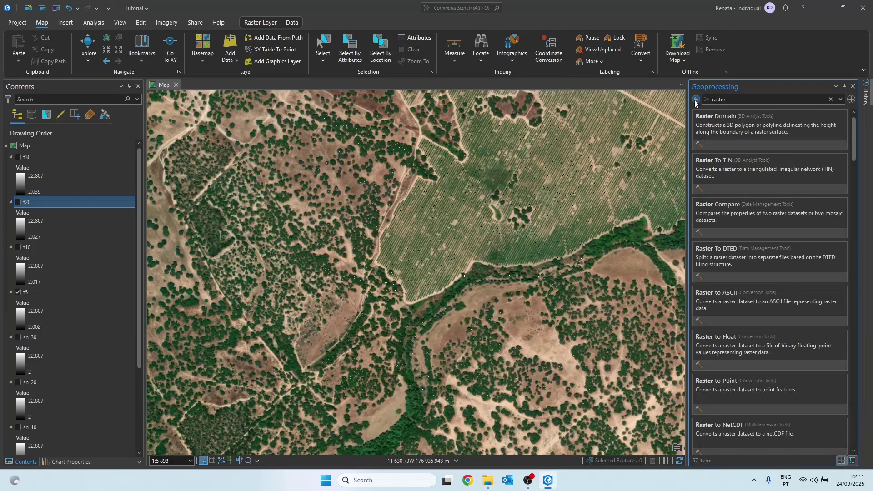
pyautogui.write('to point')
pyautogui.click(708, 130)
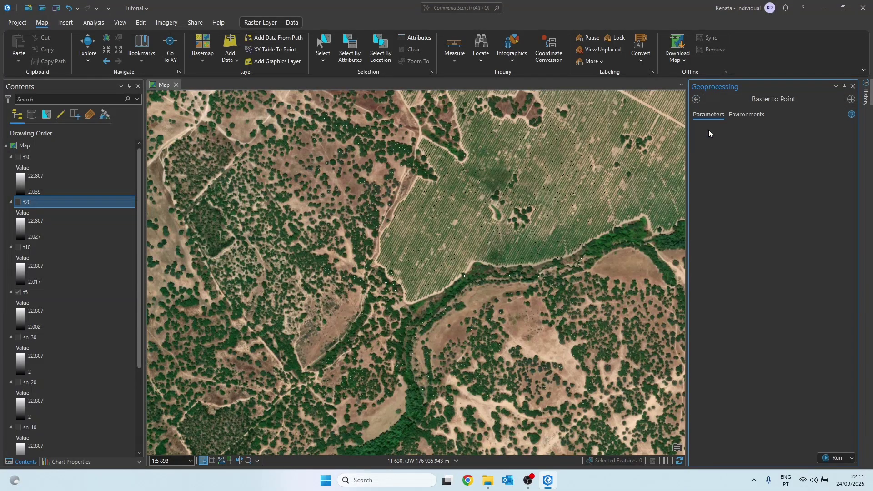
# Step: Convert the t5 raster to points using the Value field, saving them as trees_5 in the LiDAR to Trees Shapefile (Points) folder
pyautogui.click(32, 295)
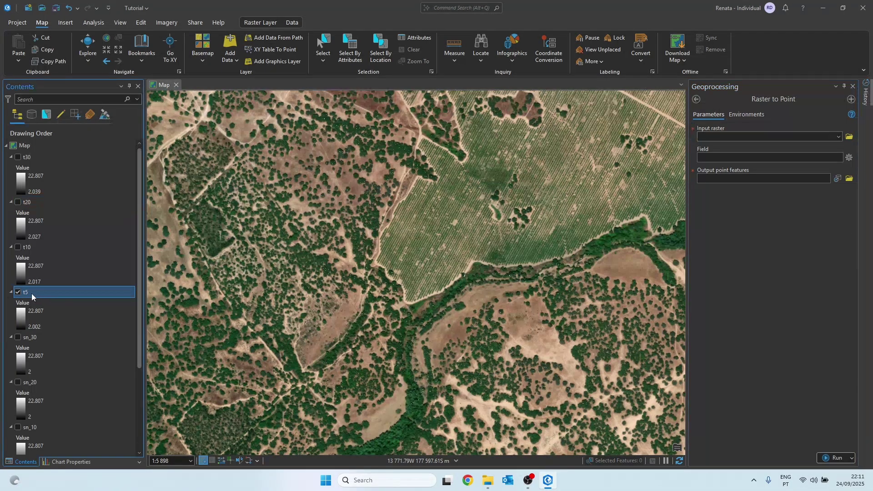
pyautogui.moveTo(25, 294); pyautogui.dragTo(656, 162)
pyautogui.moveTo(722, 136); pyautogui.dragTo(723, 136)
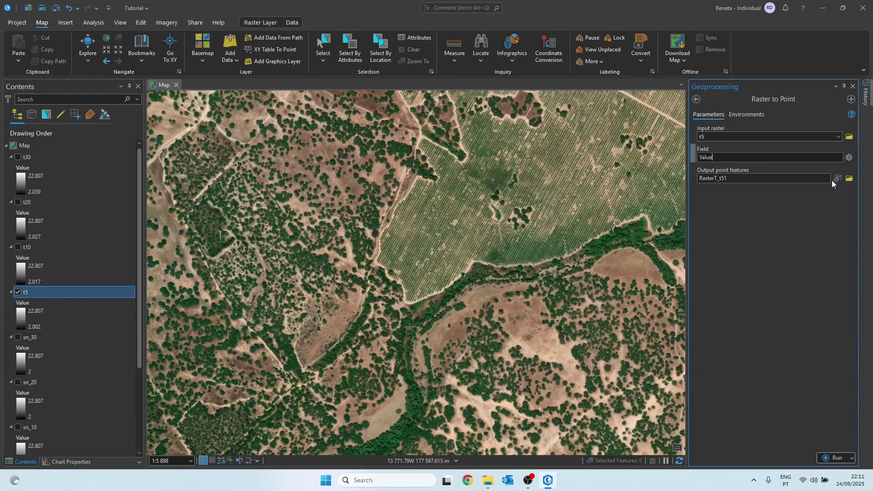
pyautogui.click(850, 179)
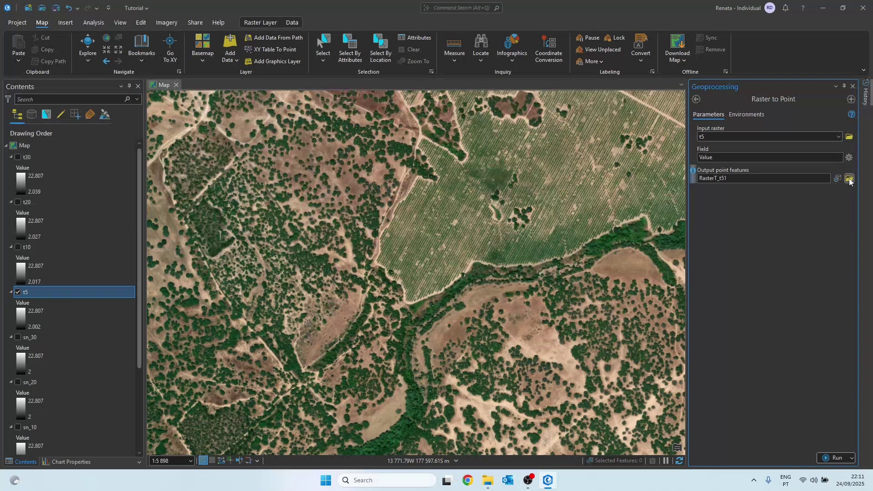
pyautogui.write('treees_5')
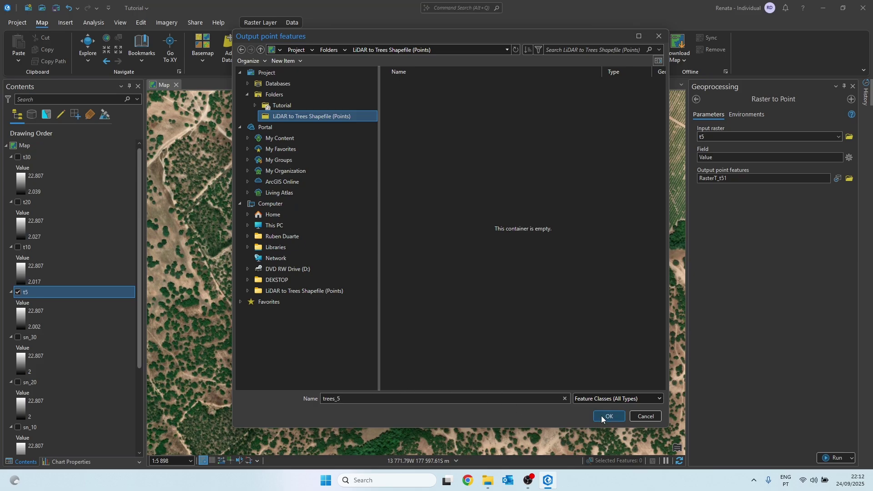
pyautogui.click(603, 416)
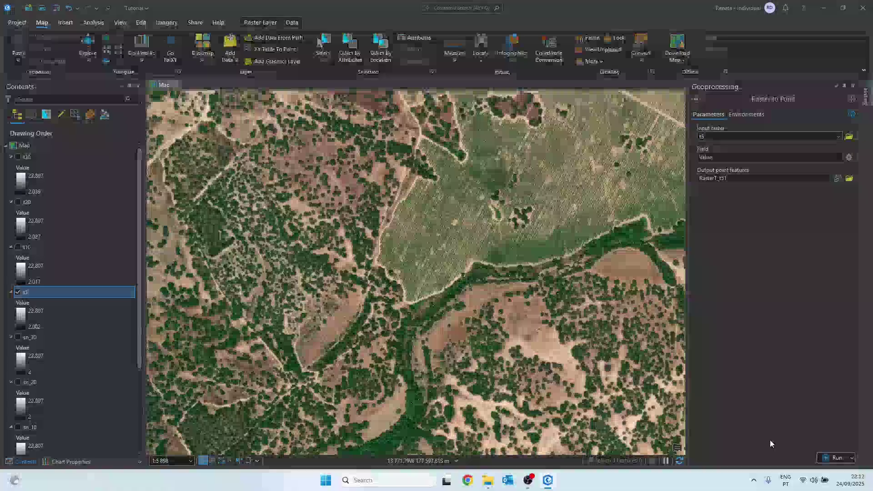
pyautogui.click(834, 457)
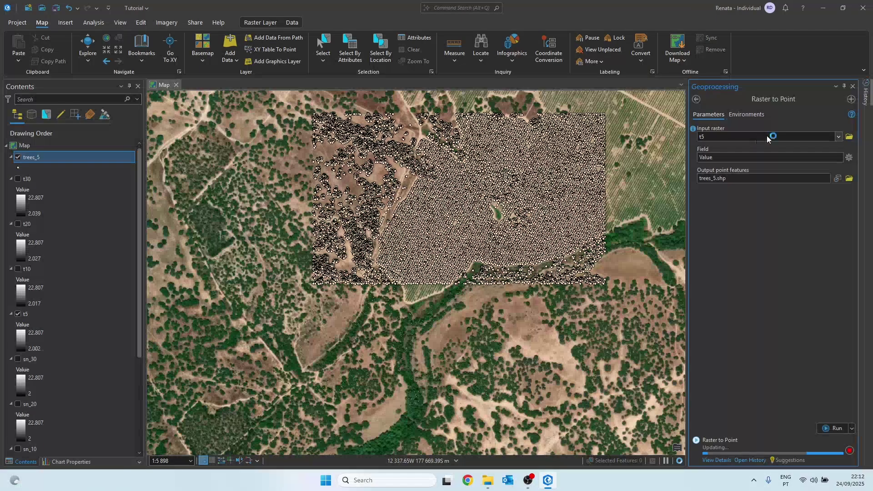
# Step: Convert the t10 raster to points with the output named trees_10.shp in the same folder
pyautogui.click(840, 137)
pyautogui.click(726, 171)
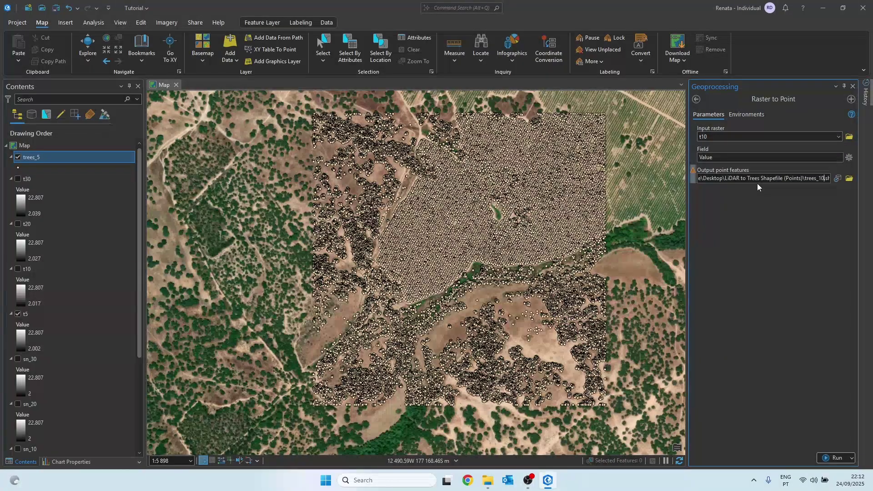
pyautogui.press('Return')
# Step: Run Raster to Point on t20 with the output point features named trees_20.shp
pyautogui.click(840, 137)
pyautogui.click(829, 187)
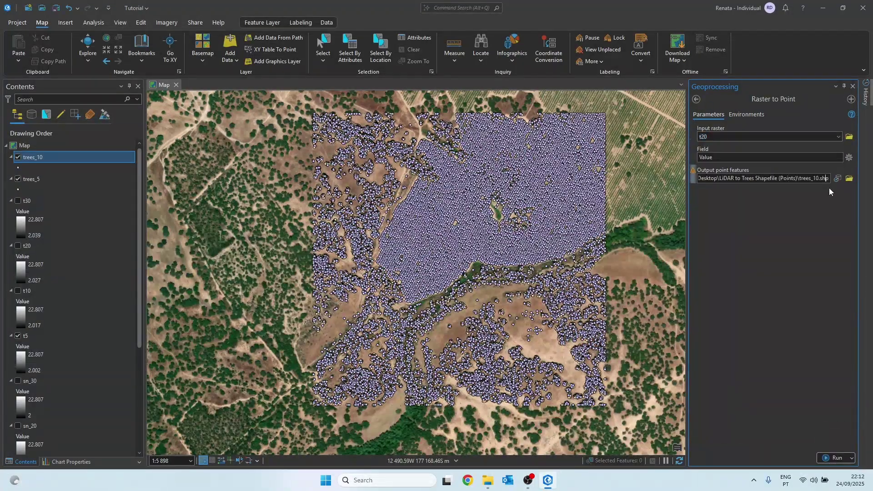
pyautogui.click(832, 458)
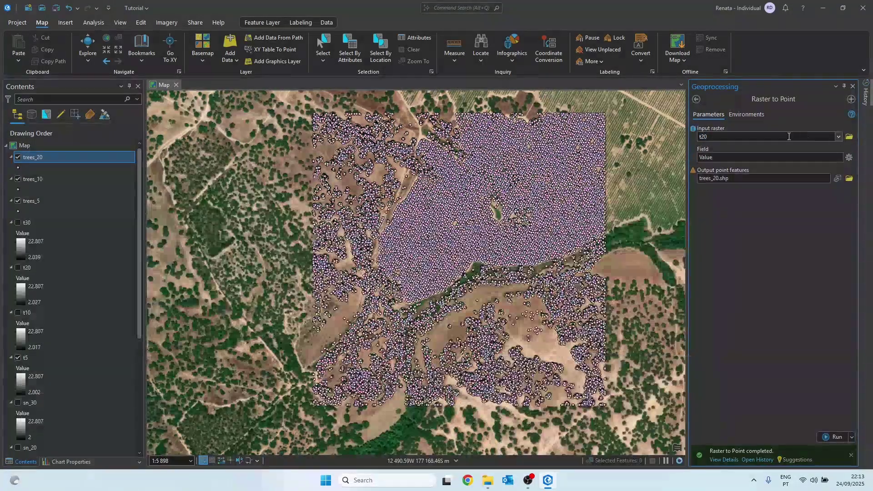
# Step: Create the point shapefile trees_30.shp from the t30 raster using the Value field
pyautogui.click(790, 137)
pyautogui.click(725, 148)
pyautogui.press('Return')
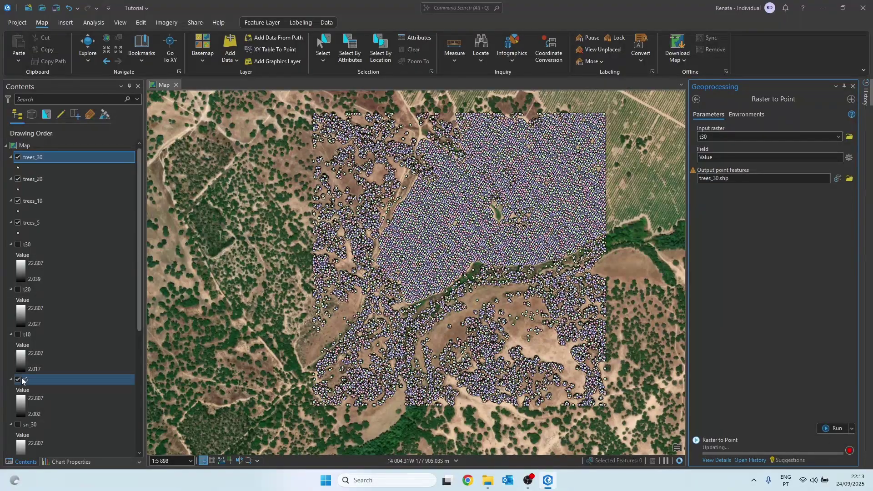
# Step: Hide the trees_5, trees_10 and trees_20 point layers, leaving only trees_30 displayed among the point layers
pyautogui.scroll(-1, 22, 380)
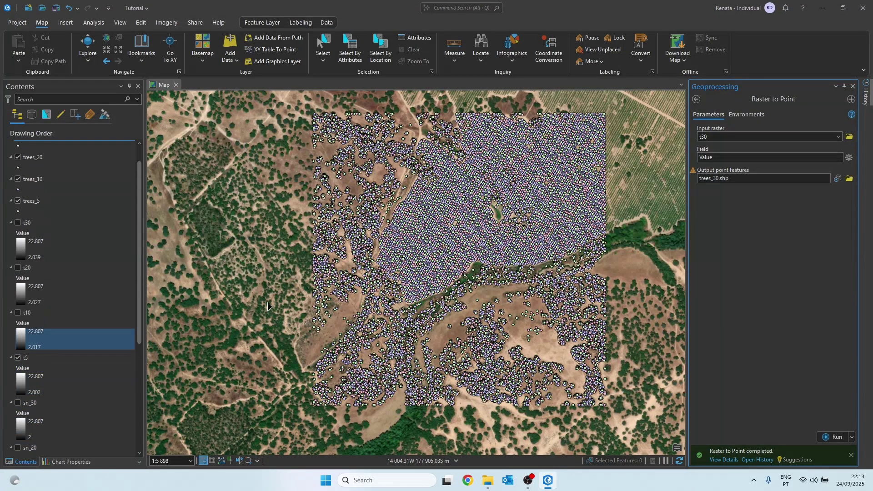
pyautogui.scroll(3, 269, 306)
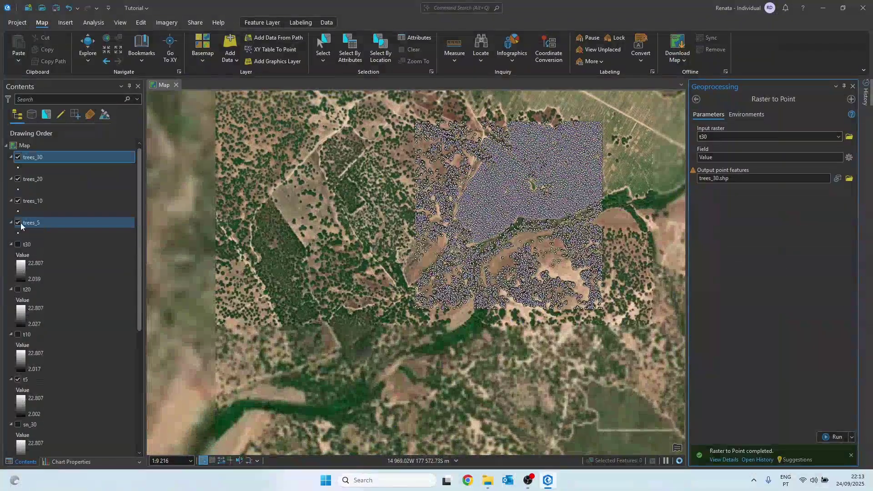
pyautogui.click(18, 223)
pyautogui.click(18, 179)
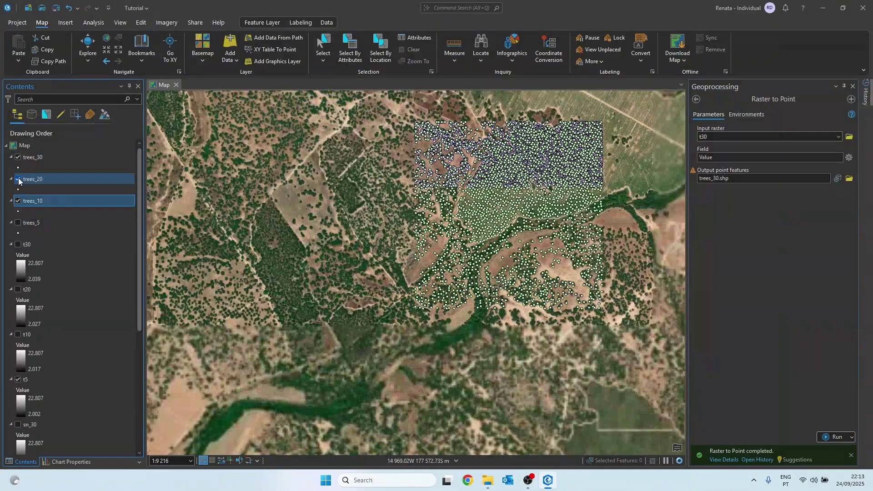
pyautogui.click(18, 157)
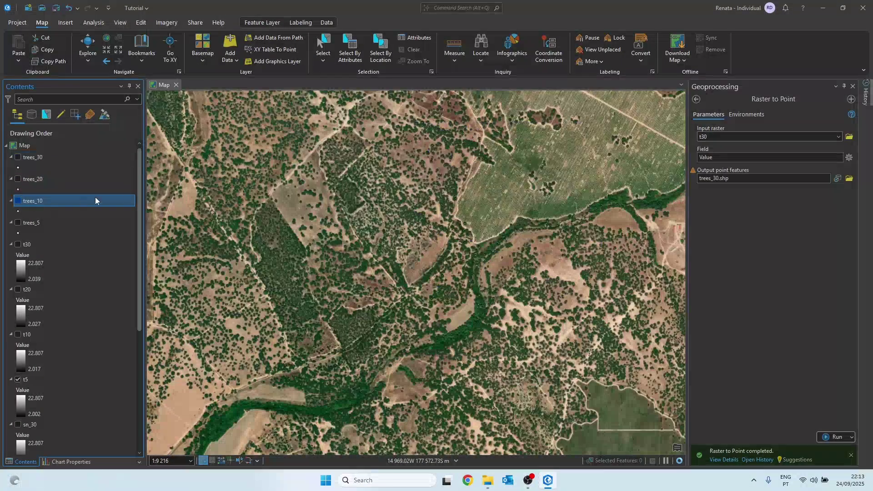
pyautogui.click(15, 157)
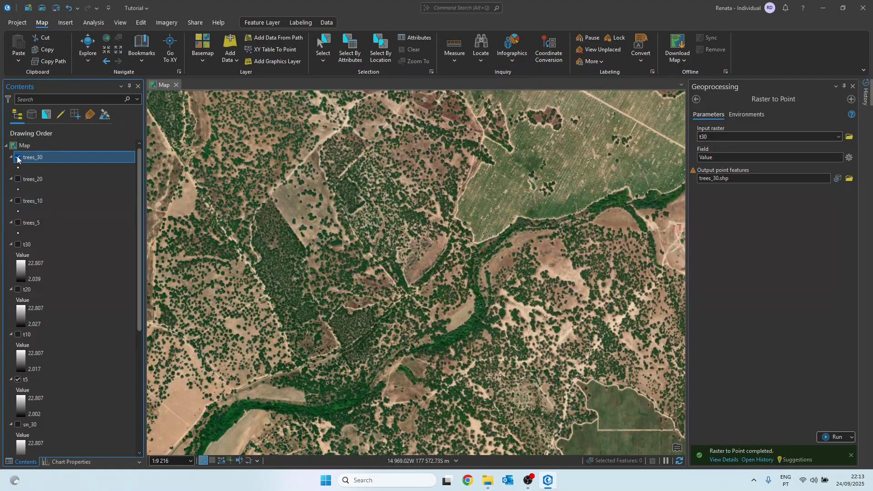
pyautogui.click(18, 157)
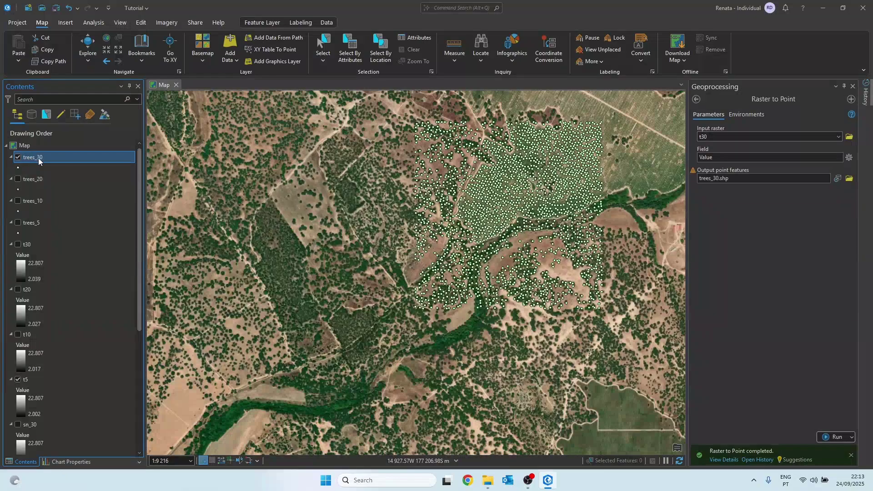
# Step: Hide the t5 raster and examine the trees_30 points against the tree crowns in the woodland beside the planted rows
pyautogui.scroll(5, 521, 290)
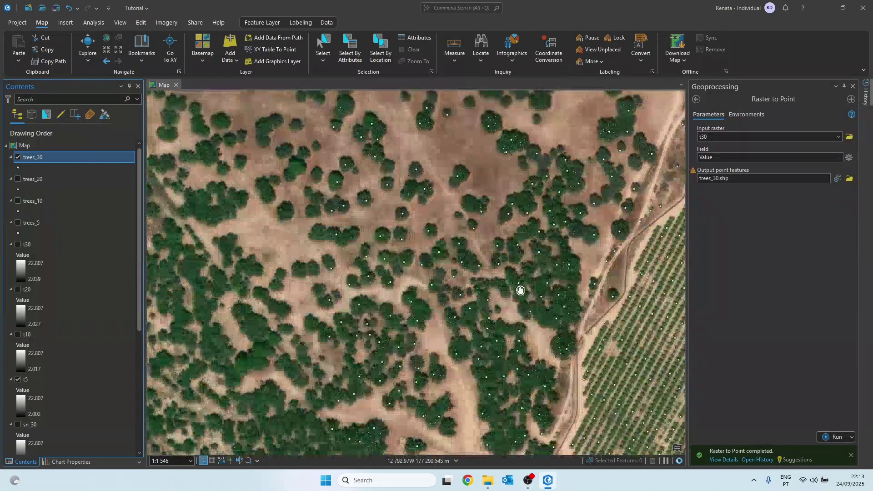
pyautogui.scroll(-2, 55, 262)
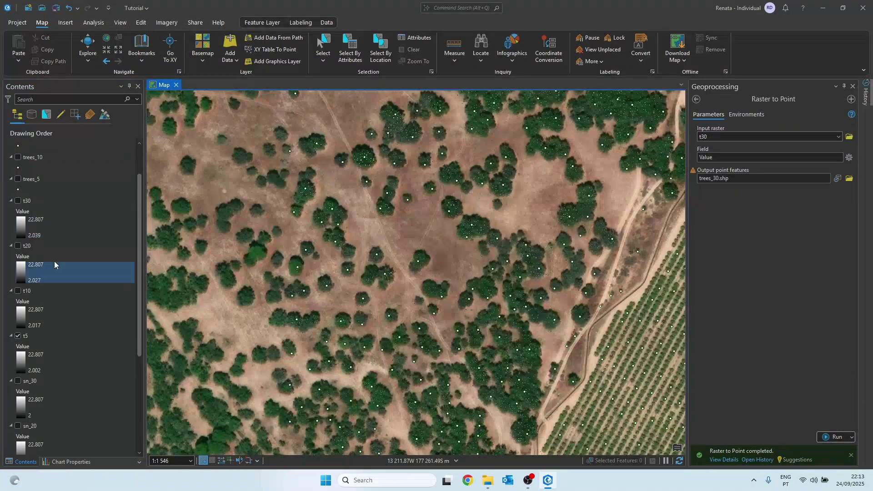
pyautogui.scroll(-2, 54, 261)
pyautogui.scroll(-1, 36, 272)
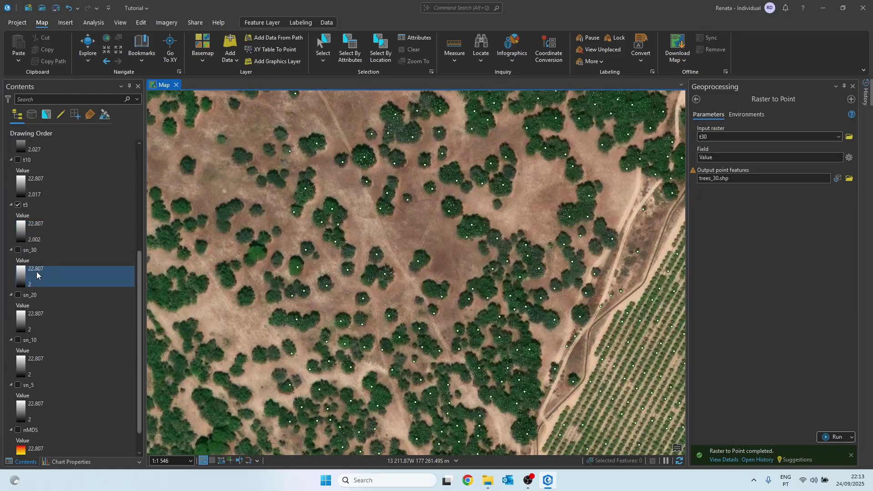
pyautogui.scroll(4, 37, 274)
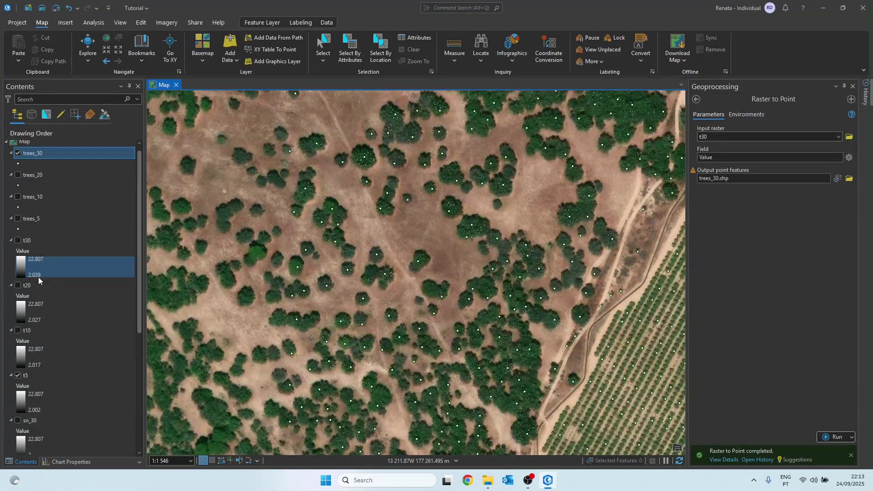
pyautogui.click(18, 375)
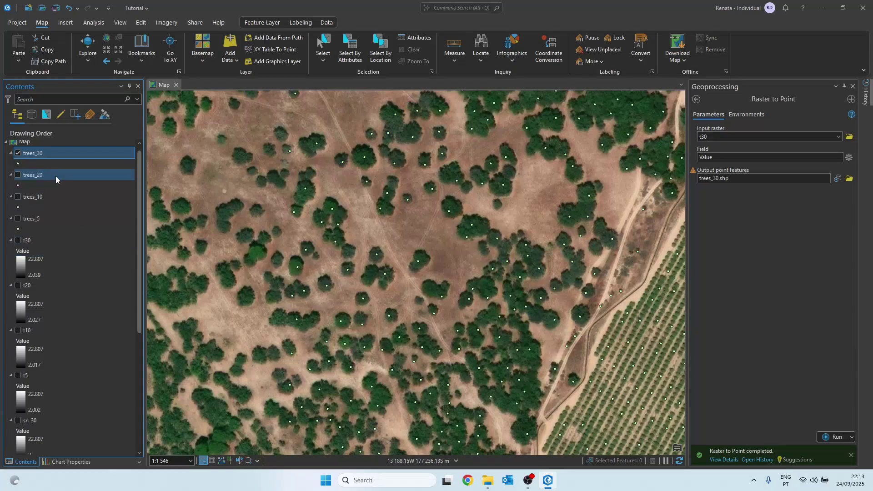
pyautogui.scroll(1, 56, 177)
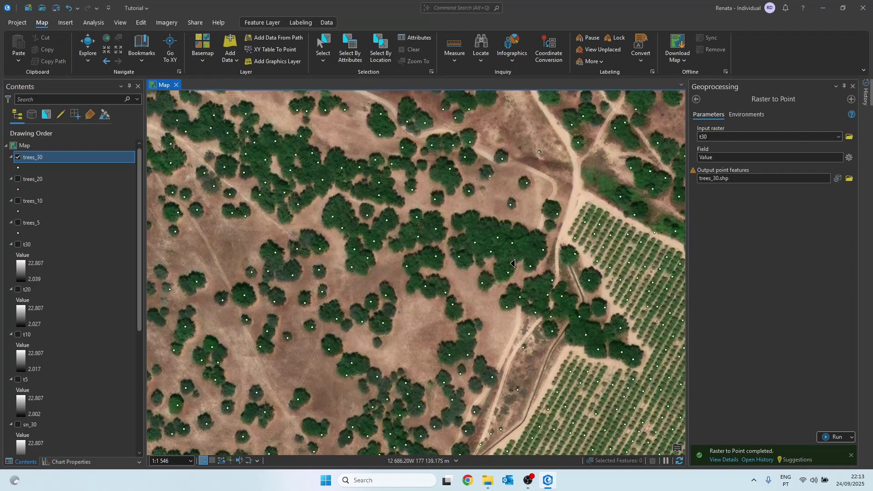
pyautogui.moveTo(500, 239); pyautogui.dragTo(279, 284)
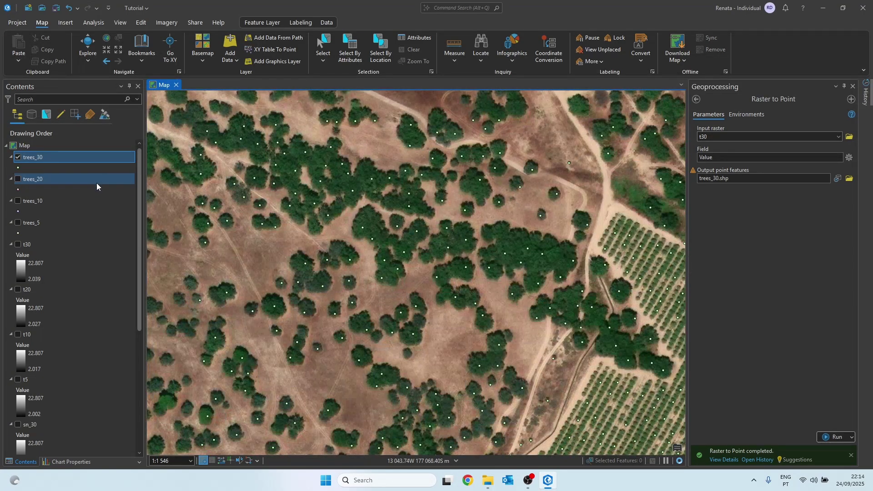
pyautogui.moveTo(296, 231); pyautogui.dragTo(364, 107)
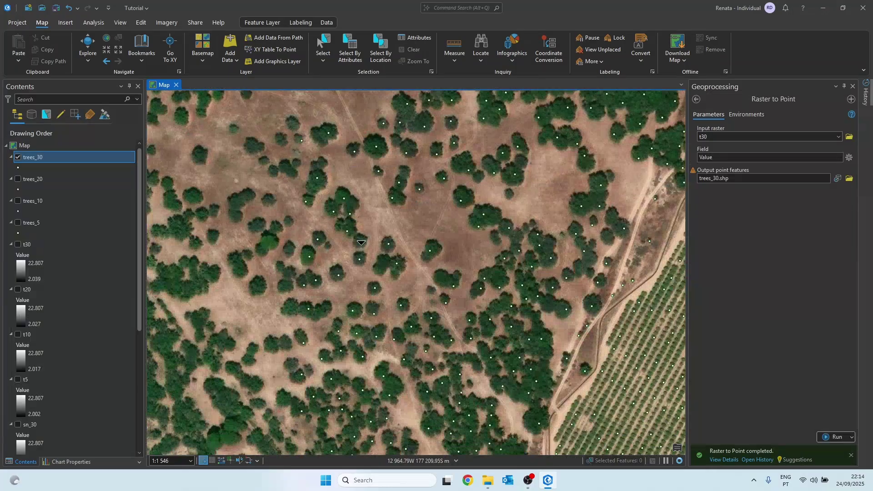
# Step: Examine how the trees_30 points match the individual trees in the planted rows and the surrounding woodland
pyautogui.moveTo(429, 285); pyautogui.dragTo(238, 273)
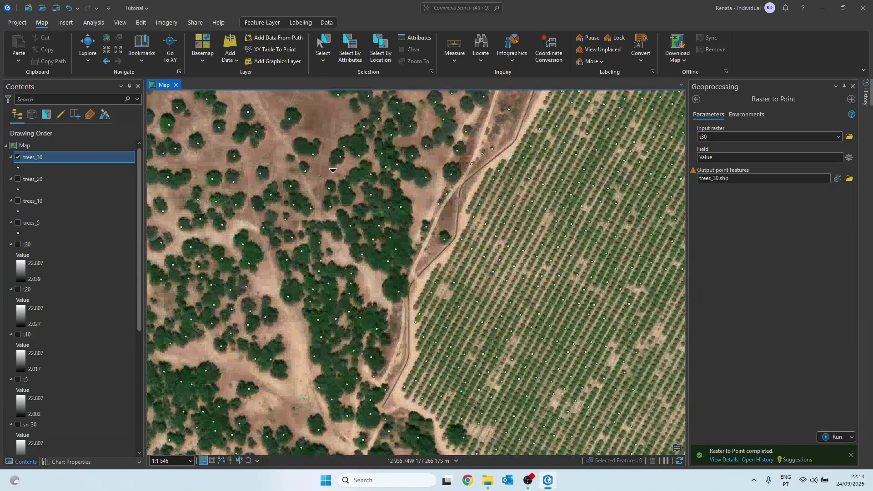
pyautogui.scroll(-1, 522, 250)
pyautogui.scroll(-1, 527, 214)
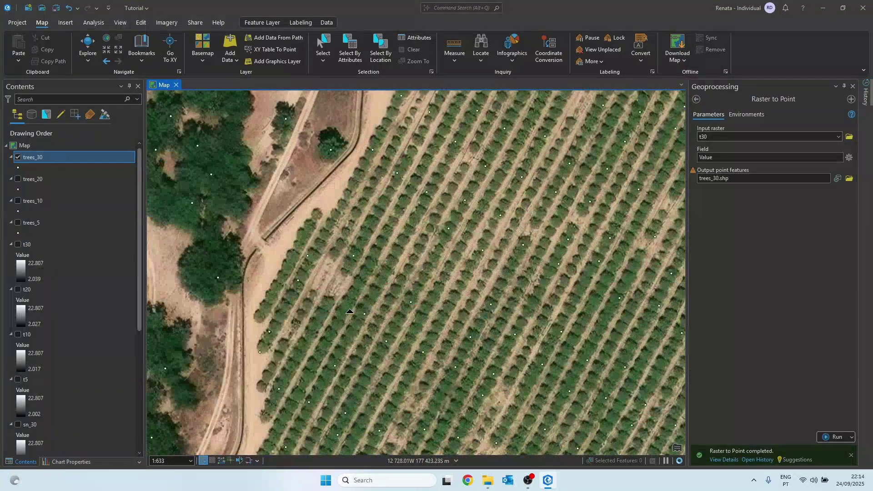
pyautogui.scroll(-2, 410, 275)
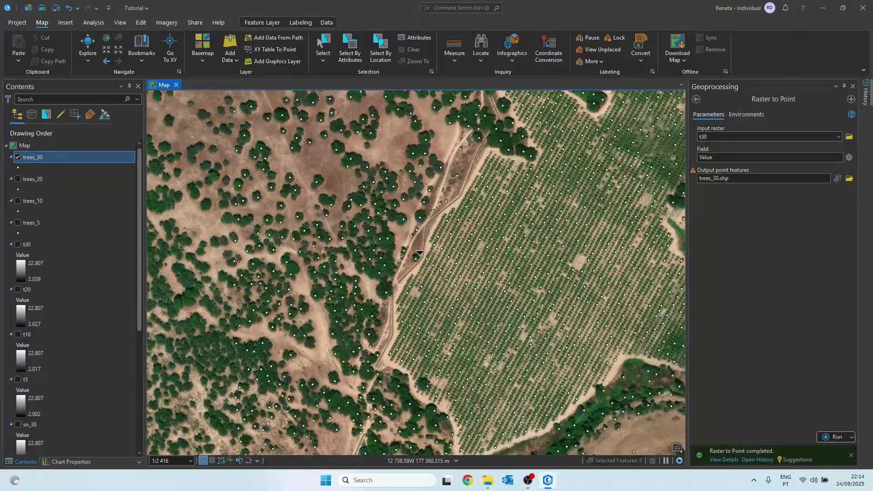
pyautogui.moveTo(420, 253); pyautogui.dragTo(392, 209)
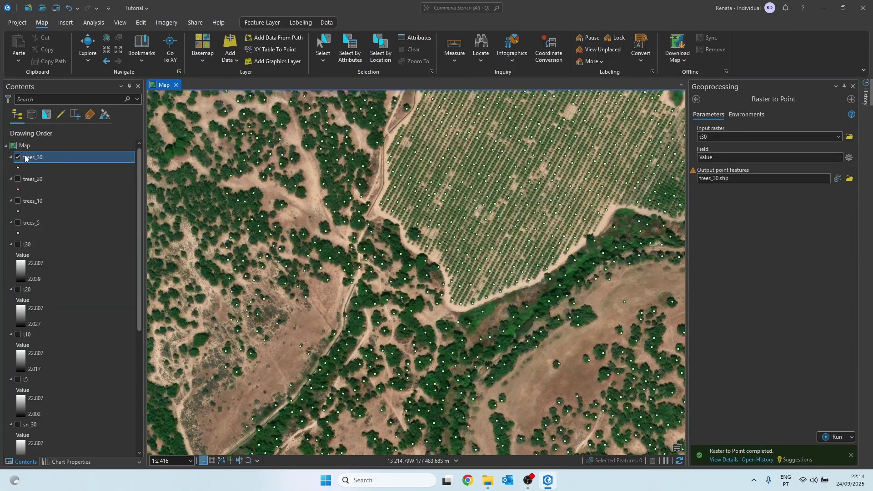
pyautogui.moveTo(214, 186); pyautogui.dragTo(283, 233)
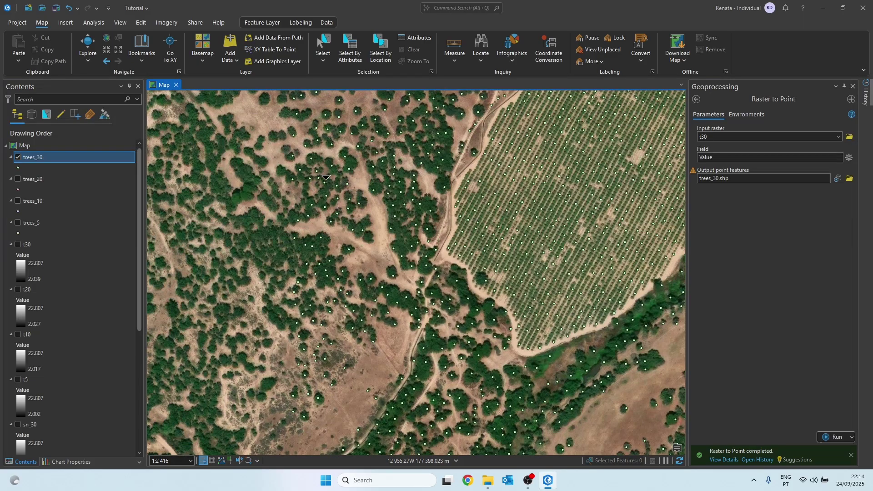
pyautogui.moveTo(324, 177); pyautogui.dragTo(316, 241)
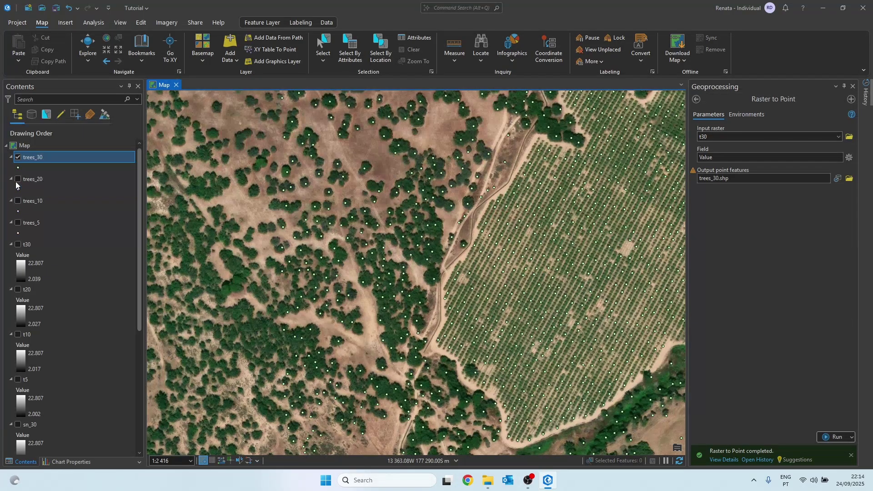
# Step: Display the trees_20 points in place of trees_30 and examine them along the boundary between the woodland and planted rows
pyautogui.click(18, 157)
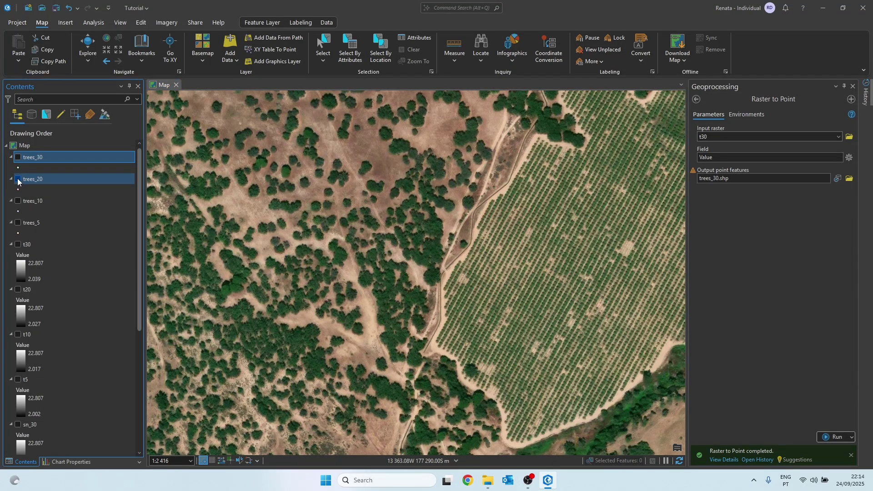
pyautogui.click(37, 181)
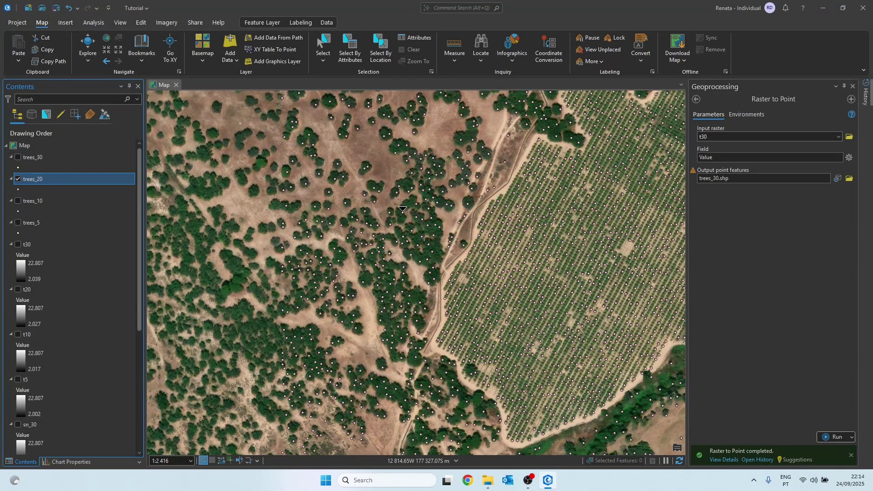
pyautogui.scroll(4, 403, 209)
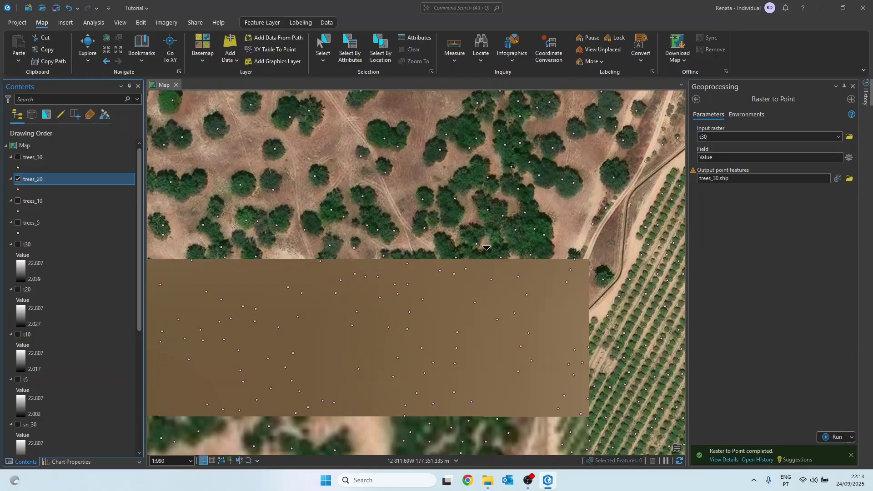
pyautogui.moveTo(487, 248); pyautogui.dragTo(347, 194)
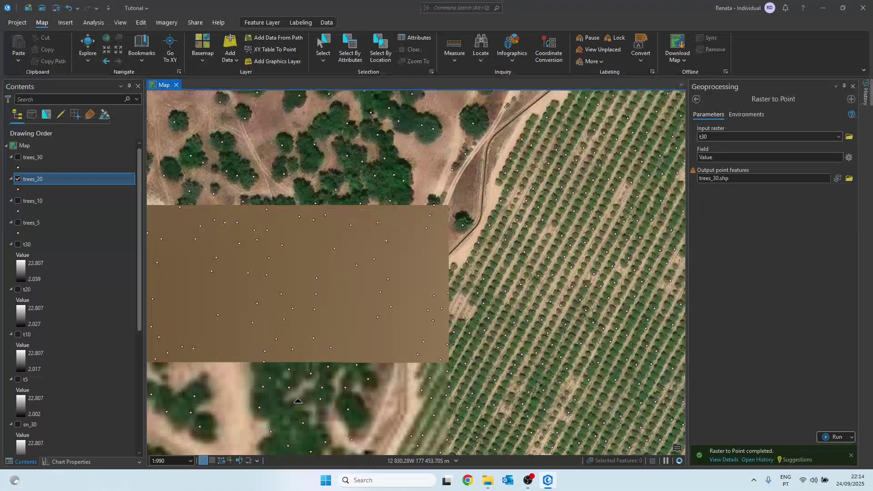
pyautogui.moveTo(298, 401); pyautogui.dragTo(313, 240)
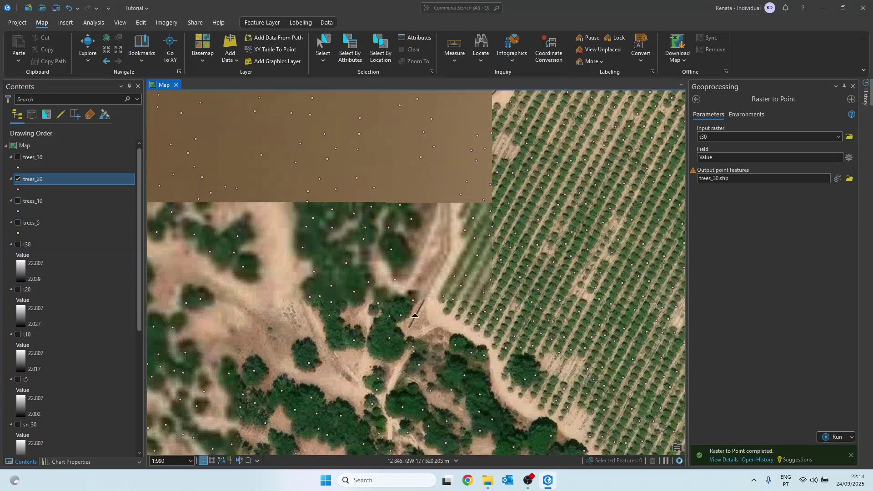
pyautogui.moveTo(499, 270); pyautogui.dragTo(372, 305)
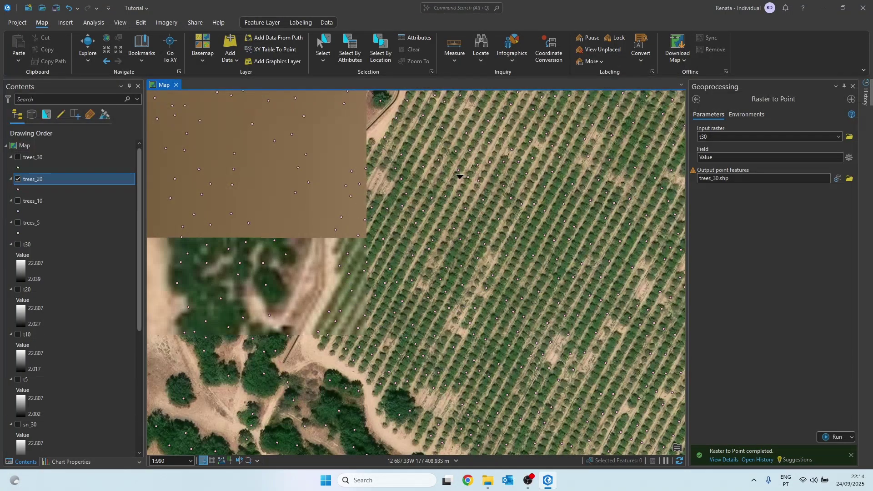
# Step: Examine the trees_20 points across the whole area and over the small isolated trees in the clearing south of the stream
pyautogui.scroll(-5, 460, 177)
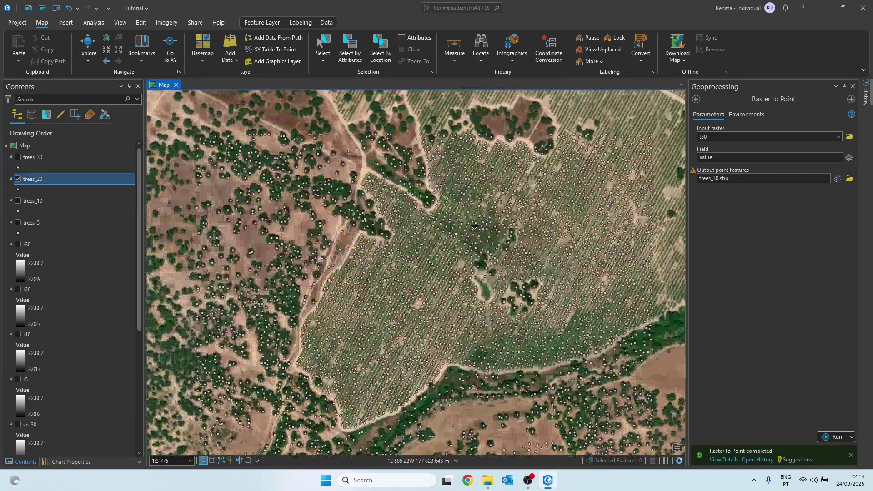
pyautogui.scroll(-2, 475, 226)
pyautogui.scroll(4, 523, 246)
pyautogui.scroll(-5, 573, 268)
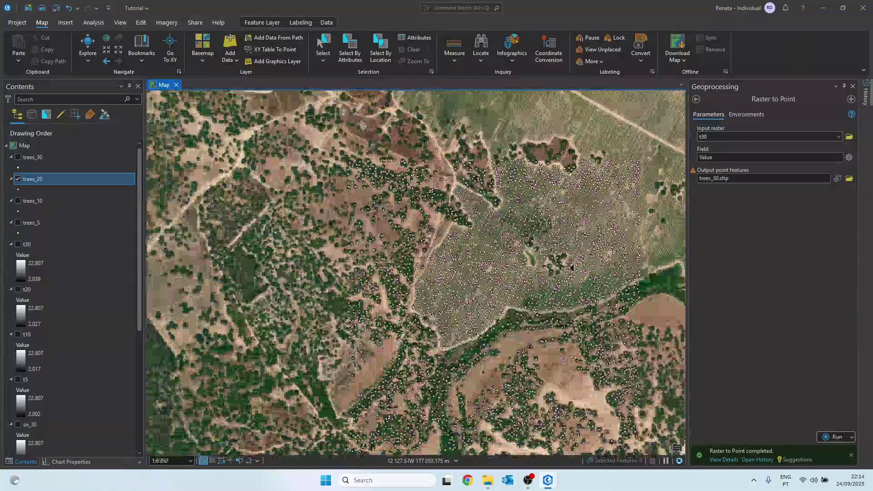
pyautogui.scroll(7, 572, 269)
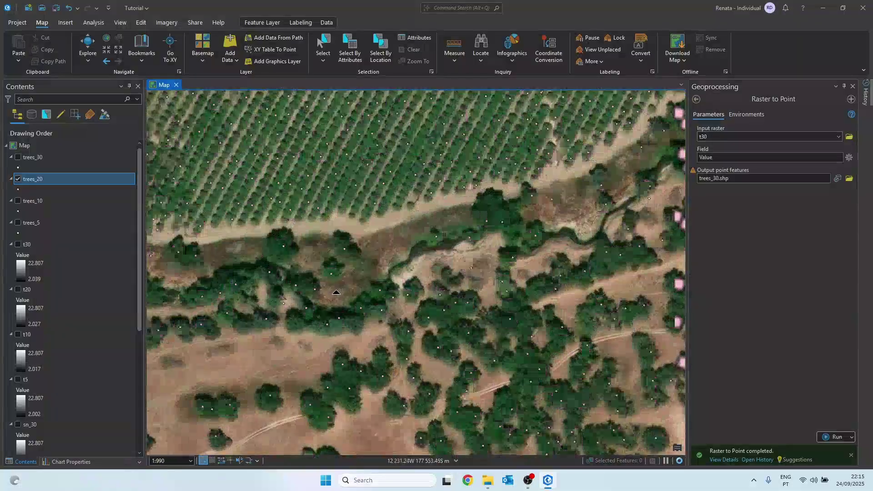
pyautogui.moveTo(336, 292); pyautogui.dragTo(489, 228)
pyautogui.moveTo(399, 318); pyautogui.dragTo(390, 178)
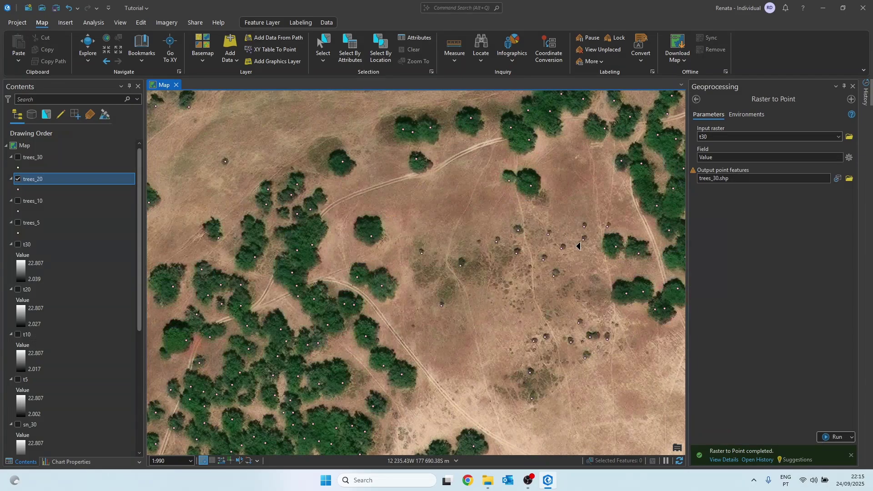
pyautogui.scroll(5, 579, 246)
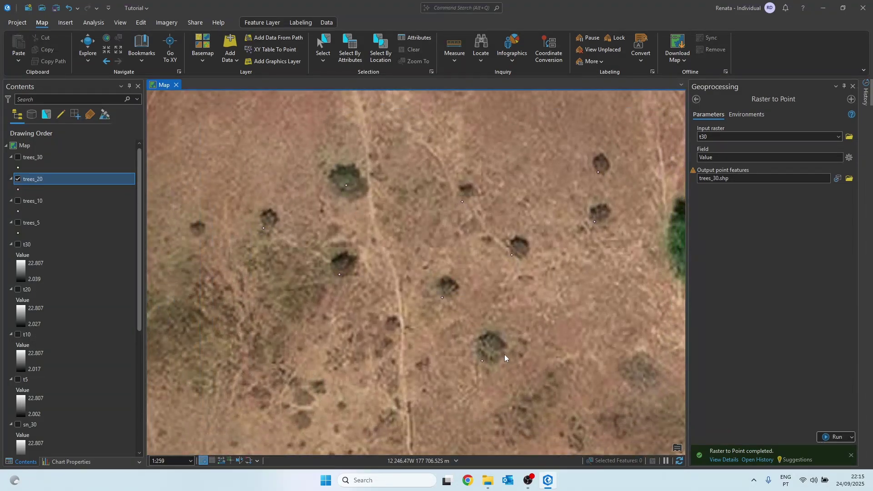
pyautogui.scroll(-3, 527, 249)
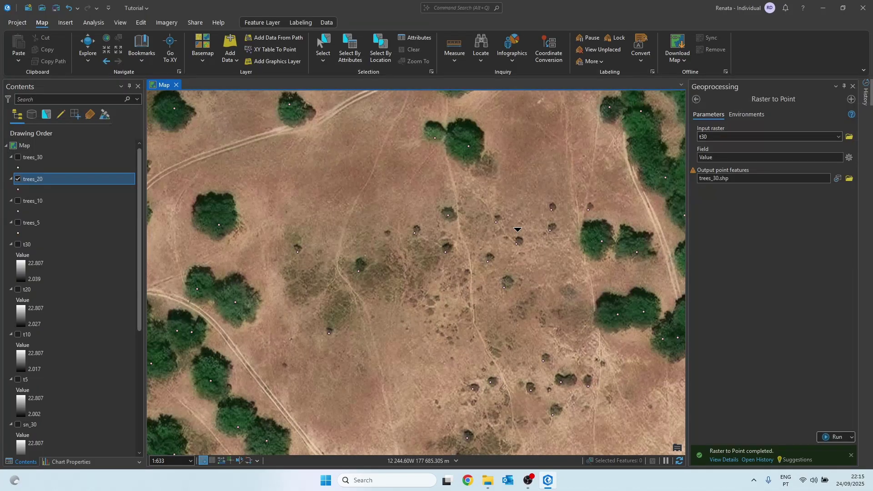
# Step: Display the trees_10 points in place of trees_20 and examine them against the large crowns around the clearing
pyautogui.click(18, 180)
pyautogui.click(18, 201)
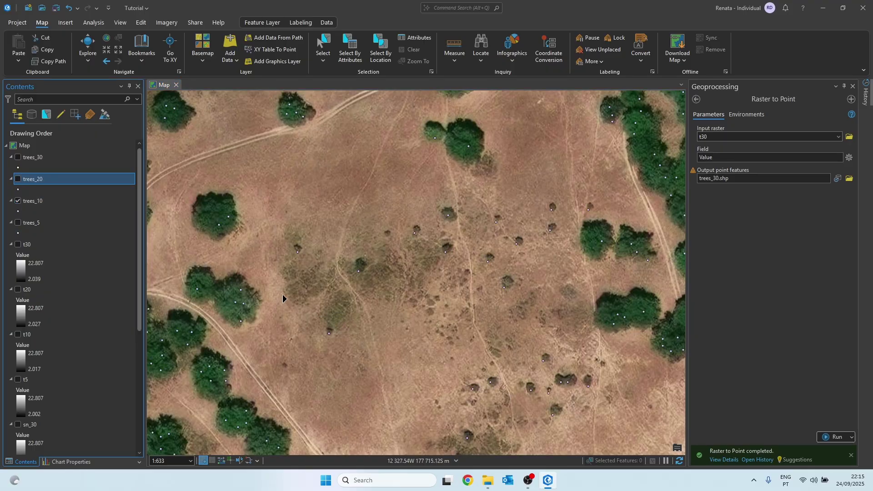
pyautogui.moveTo(283, 299); pyautogui.dragTo(405, 228)
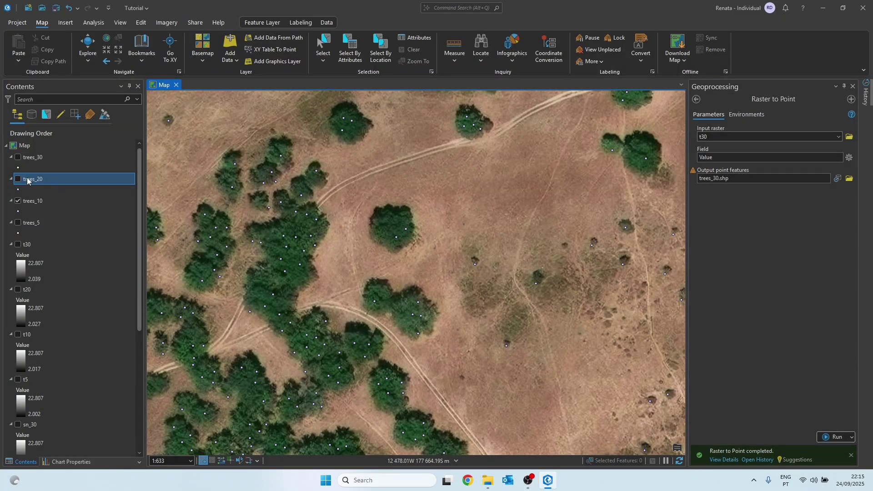
pyautogui.moveTo(353, 270); pyautogui.dragTo(404, 261)
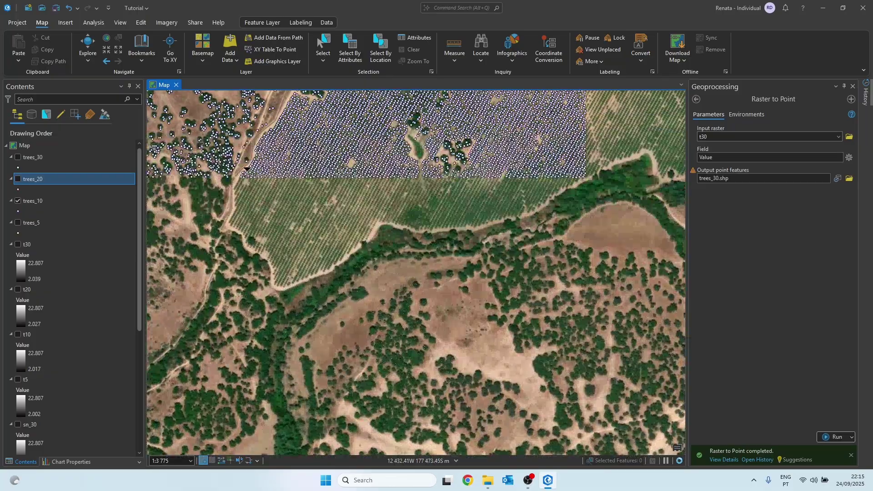